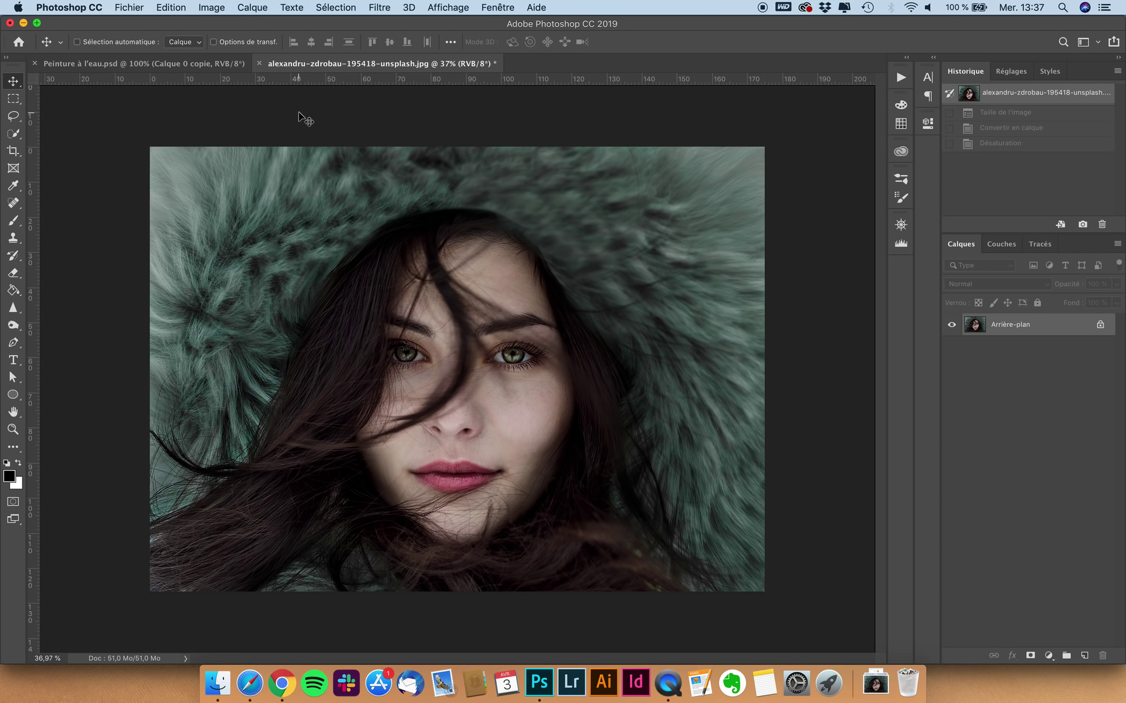
Resize the portrait image to a width of 2000 pixels, keeping its proportions.
{"action": "left_click", "coordinate": [212, 7]}
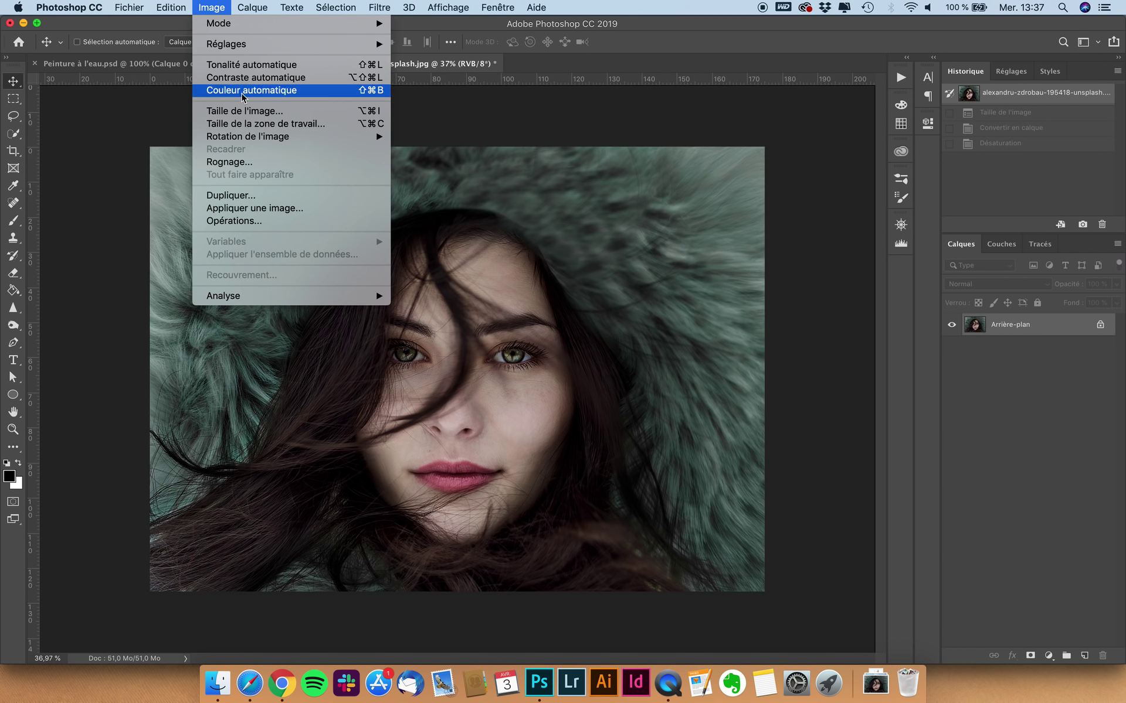
{"action": "left_click", "coordinate": [244, 111]}
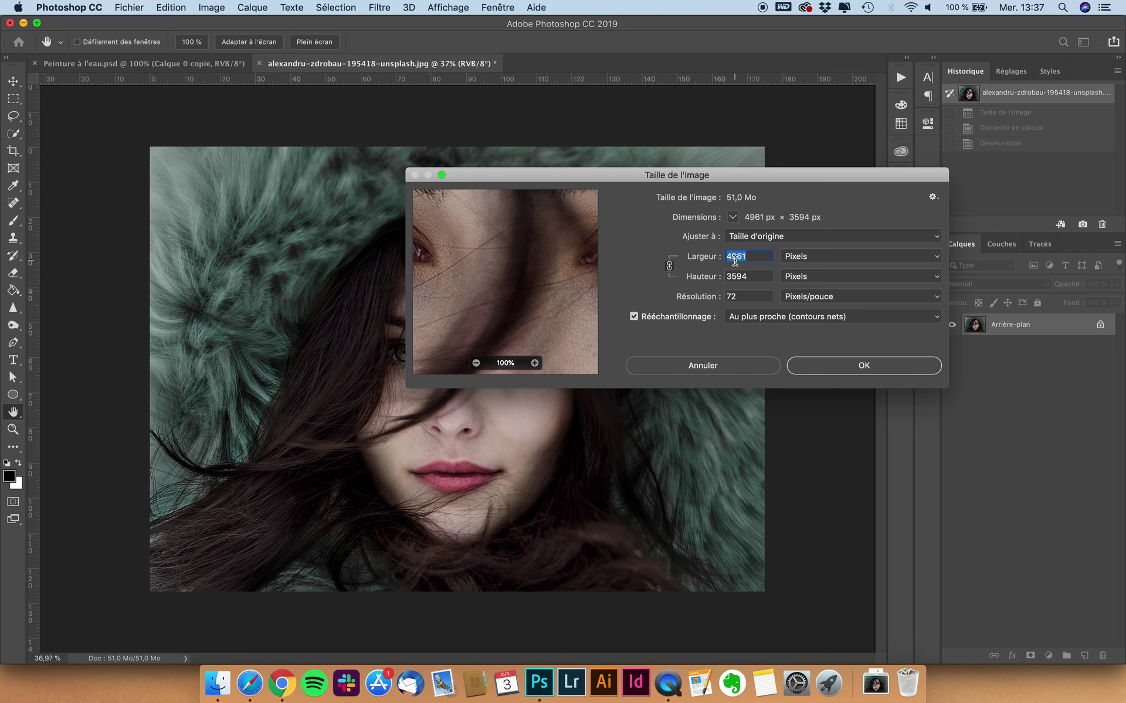
{"action": "type", "text": "20"}
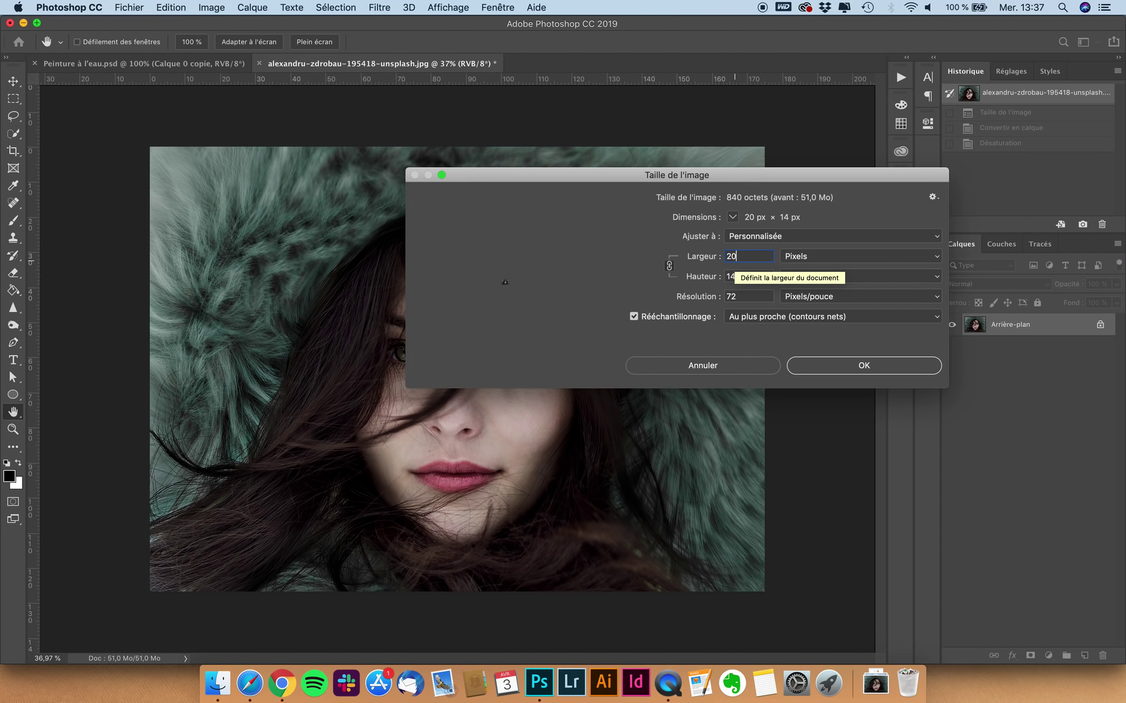
{"action": "type", "text": "00"}
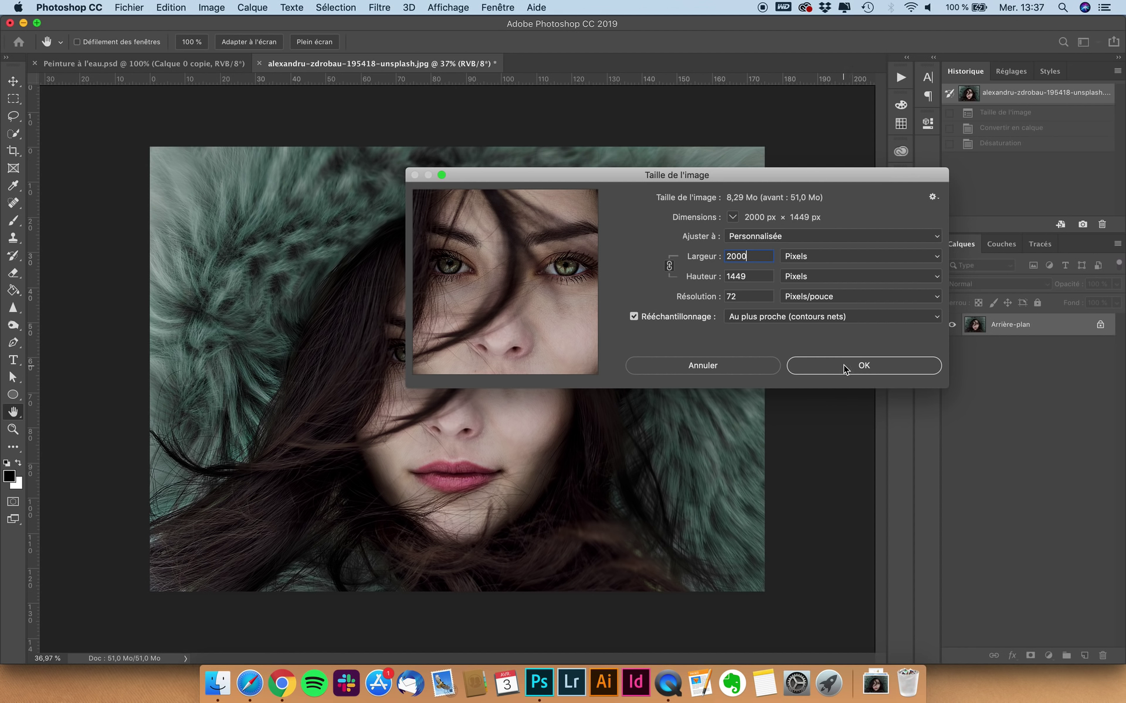
{"action": "left_click", "coordinate": [842, 369]}
{"action": "key", "text": "v"}
{"action": "scroll", "coordinate": [680, 377], "scroll_direction": "up", "scroll_amount": 2}
{"action": "scroll", "coordinate": [679, 374], "scroll_direction": "up", "scroll_amount": 2}
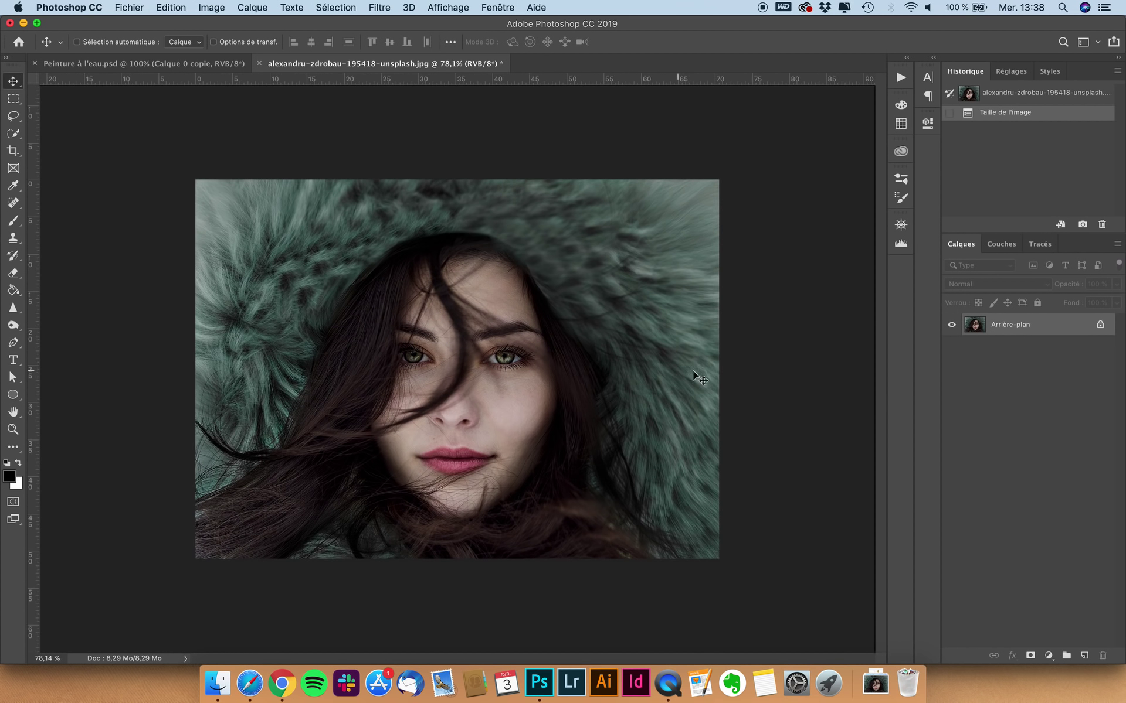
Convert the locked Arrière-plan into a regular layer and desaturate it.
{"action": "left_click", "coordinate": [1100, 325]}
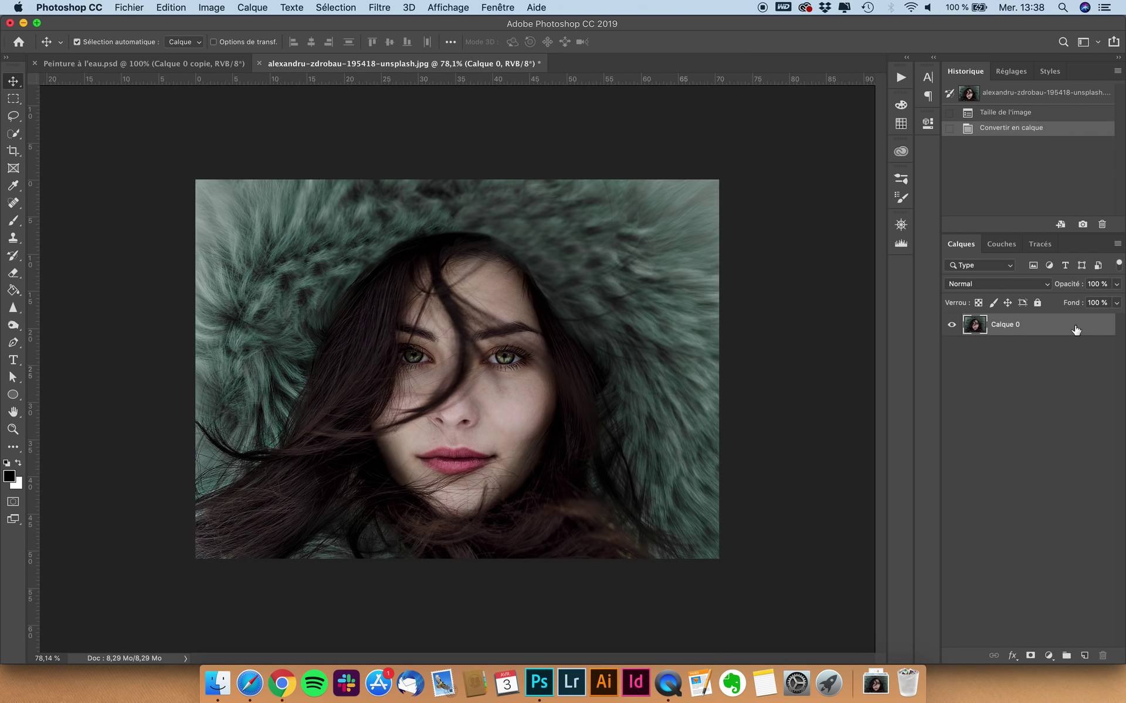
{"action": "key", "text": "shift+super+u"}
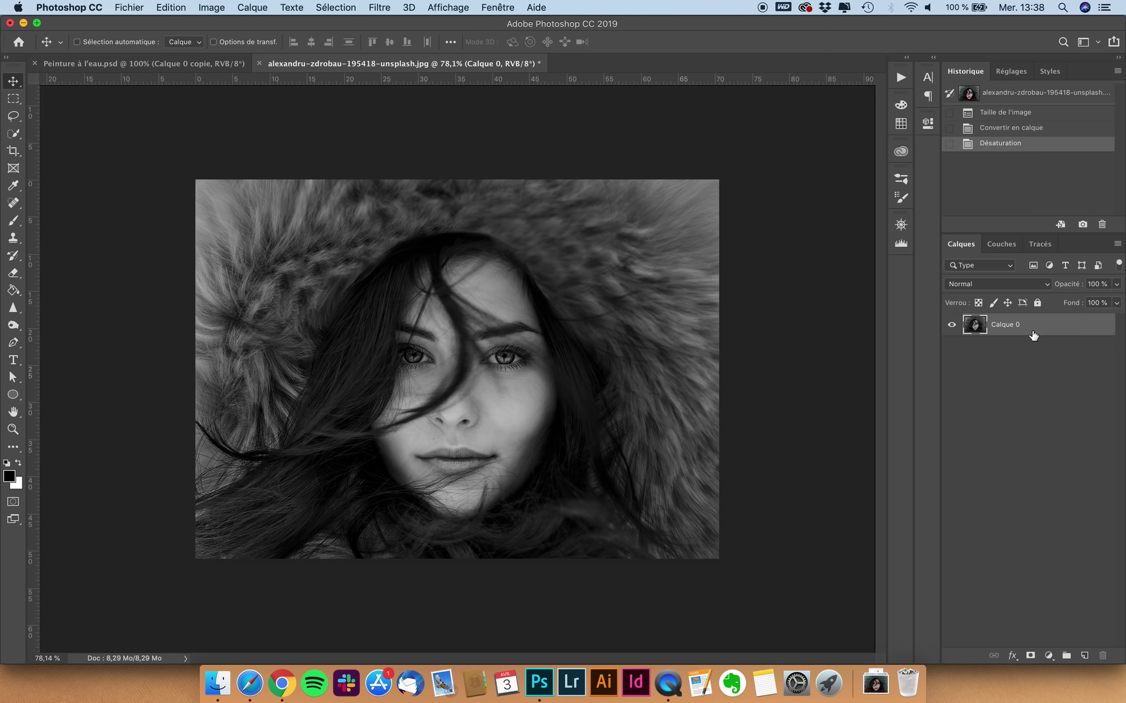
{"action": "left_click", "coordinate": [212, 7]}
{"action": "mouse_move", "coordinate": [269, 44]}
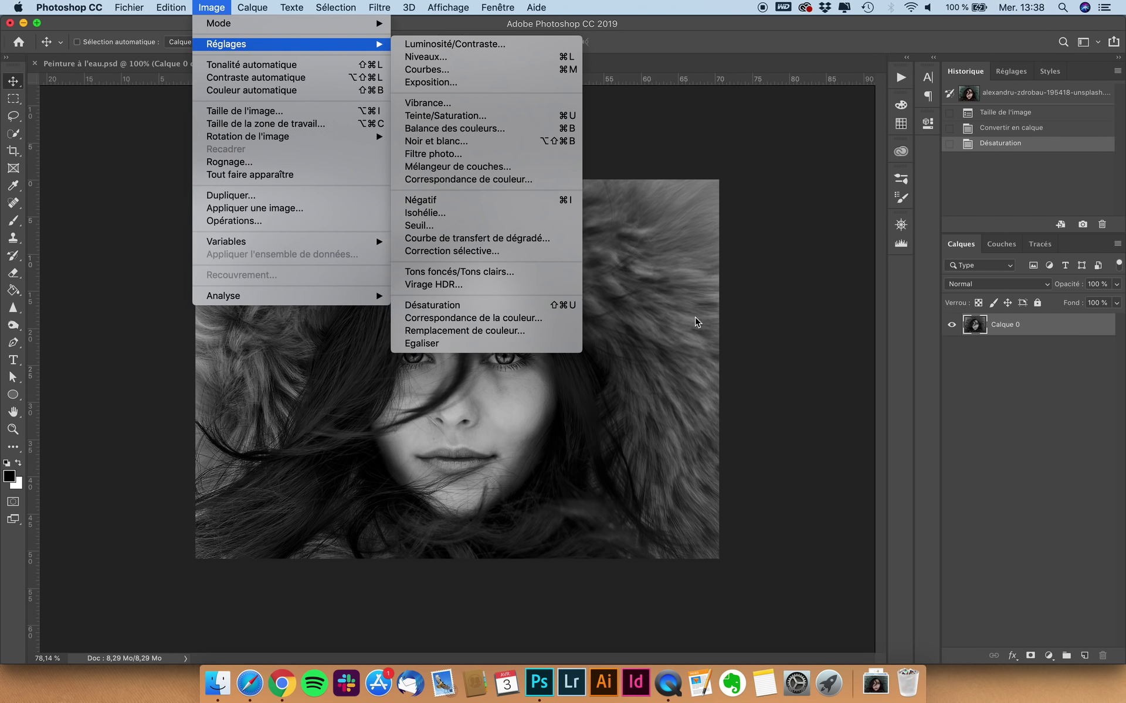
{"action": "left_click", "coordinate": [1012, 334]}
Apply the Aquarelle filter from the filter gallery to the portrait layer with Détail 13, Ombres 0 and Texture 1.
{"action": "left_click", "coordinate": [379, 5]}
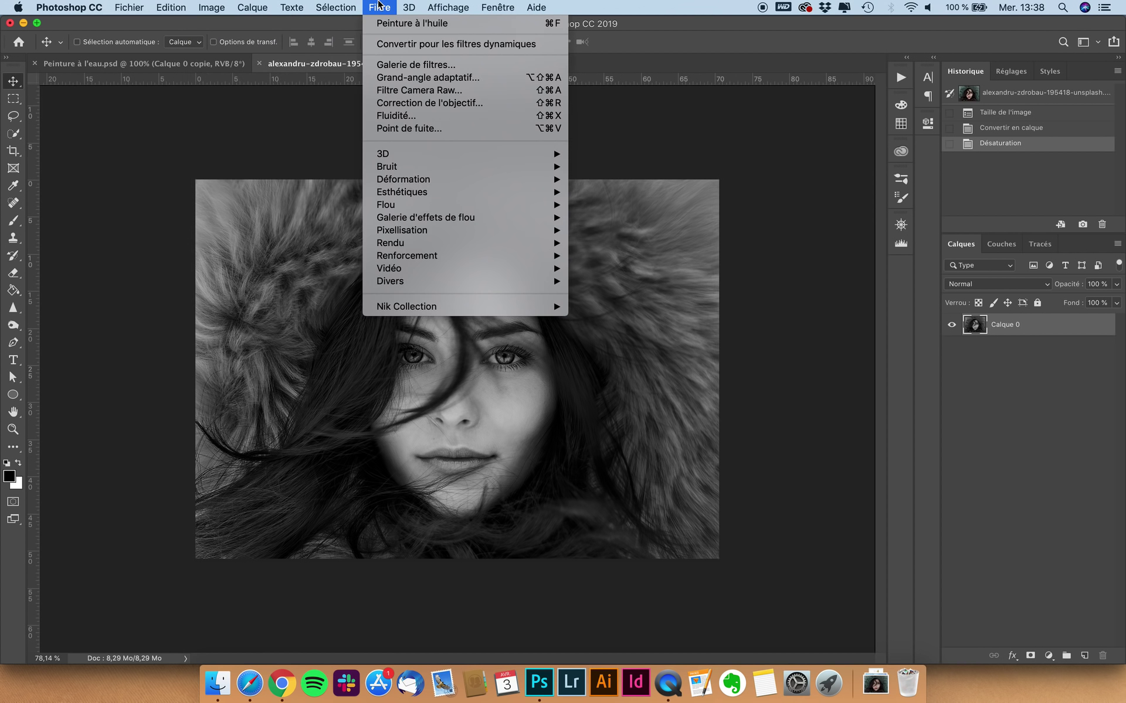
{"action": "left_click", "coordinate": [407, 65]}
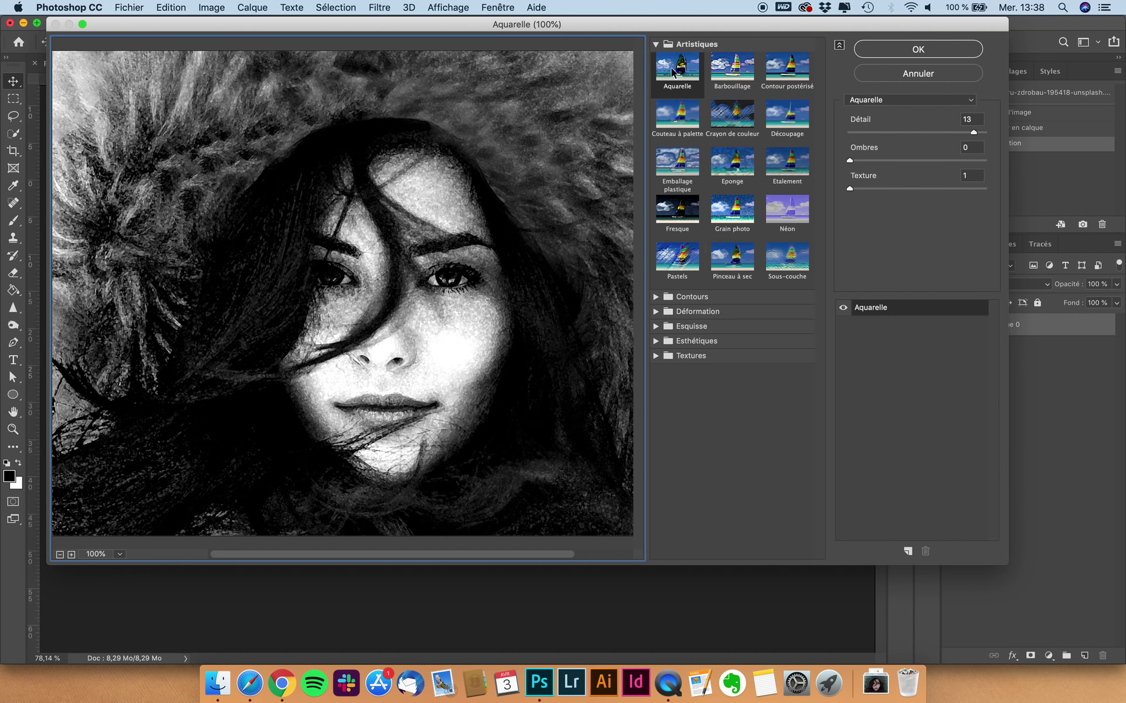
{"action": "left_click", "coordinate": [655, 44]}
{"action": "left_click", "coordinate": [655, 44]}
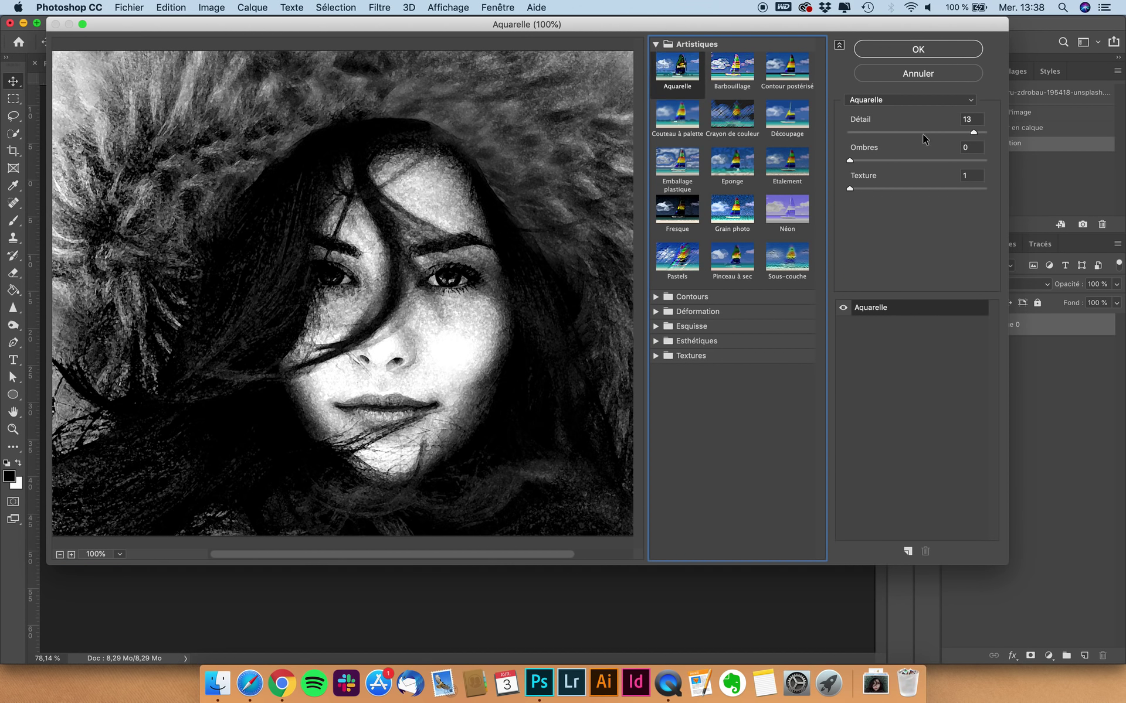
{"action": "left_click_drag", "start_coordinate": [849, 159], "coordinate": [936, 199]}
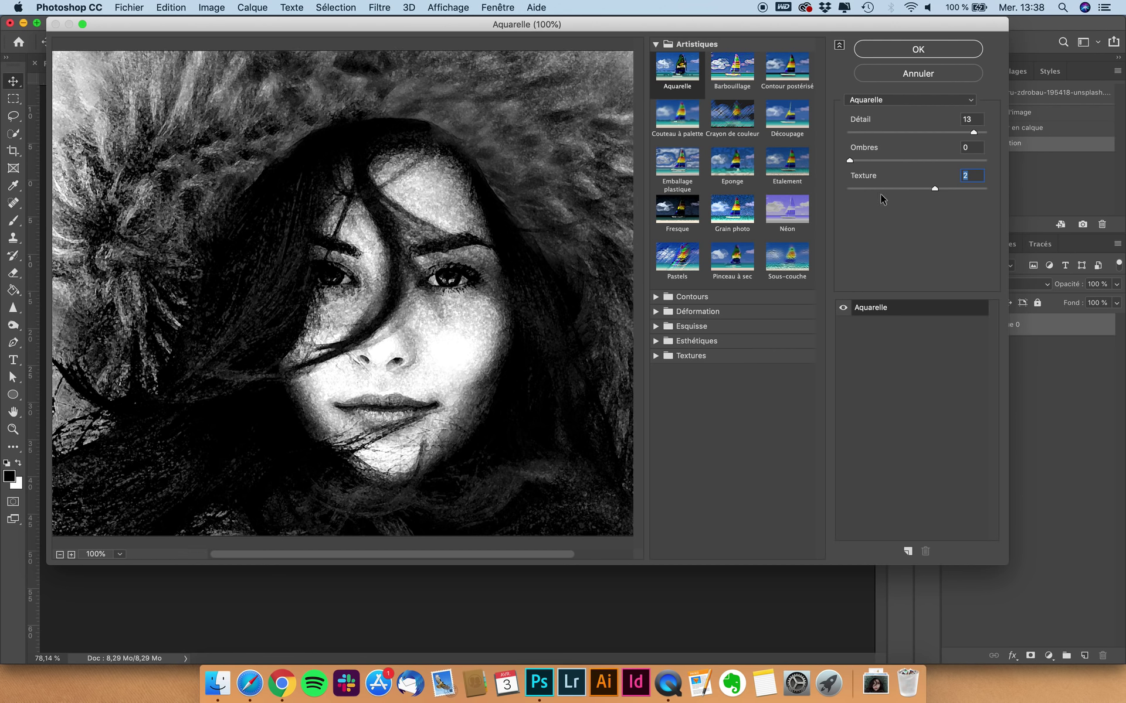
{"action": "left_click", "coordinate": [849, 189]}
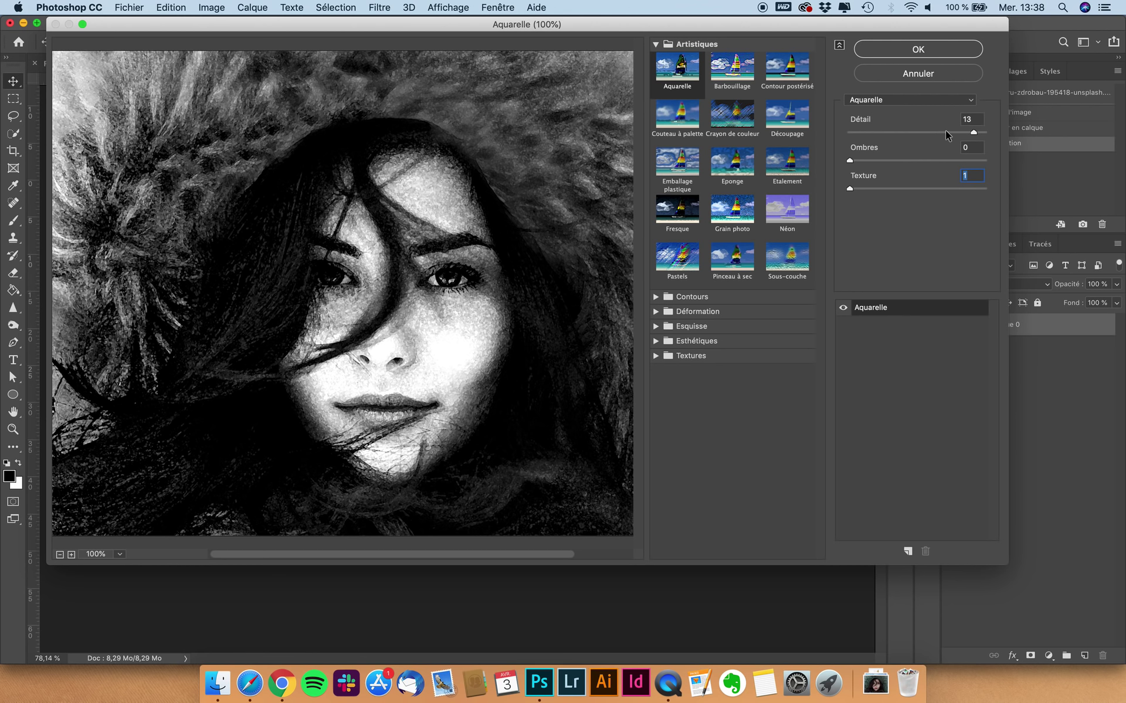
{"action": "left_click", "coordinate": [945, 130]}
{"action": "left_click_drag", "start_coordinate": [945, 131], "coordinate": [867, 135]}
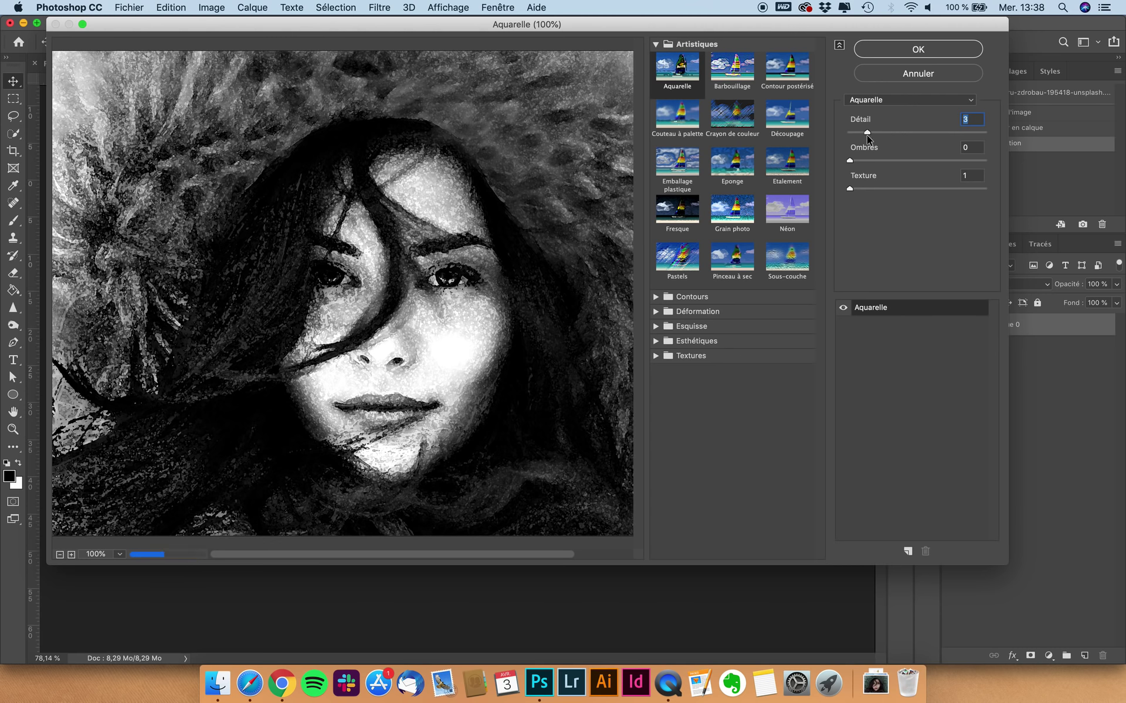
{"action": "left_click", "coordinate": [958, 133]}
{"action": "left_click_drag", "start_coordinate": [959, 134], "coordinate": [972, 132]}
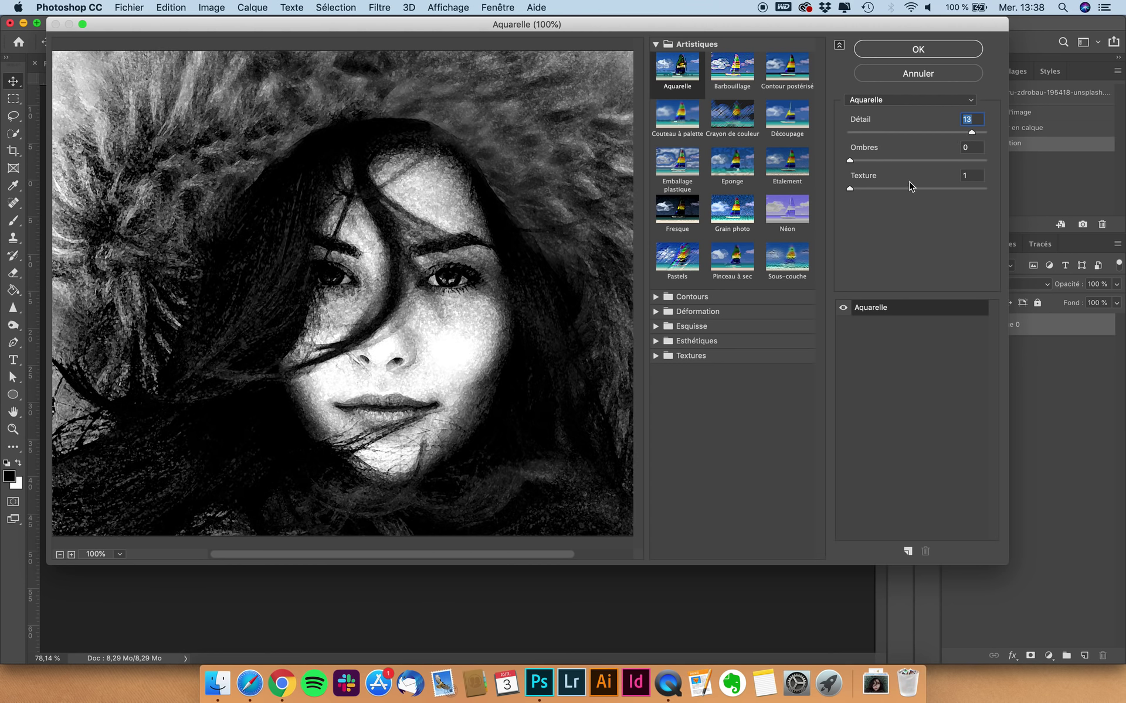
{"action": "left_click", "coordinate": [895, 52]}
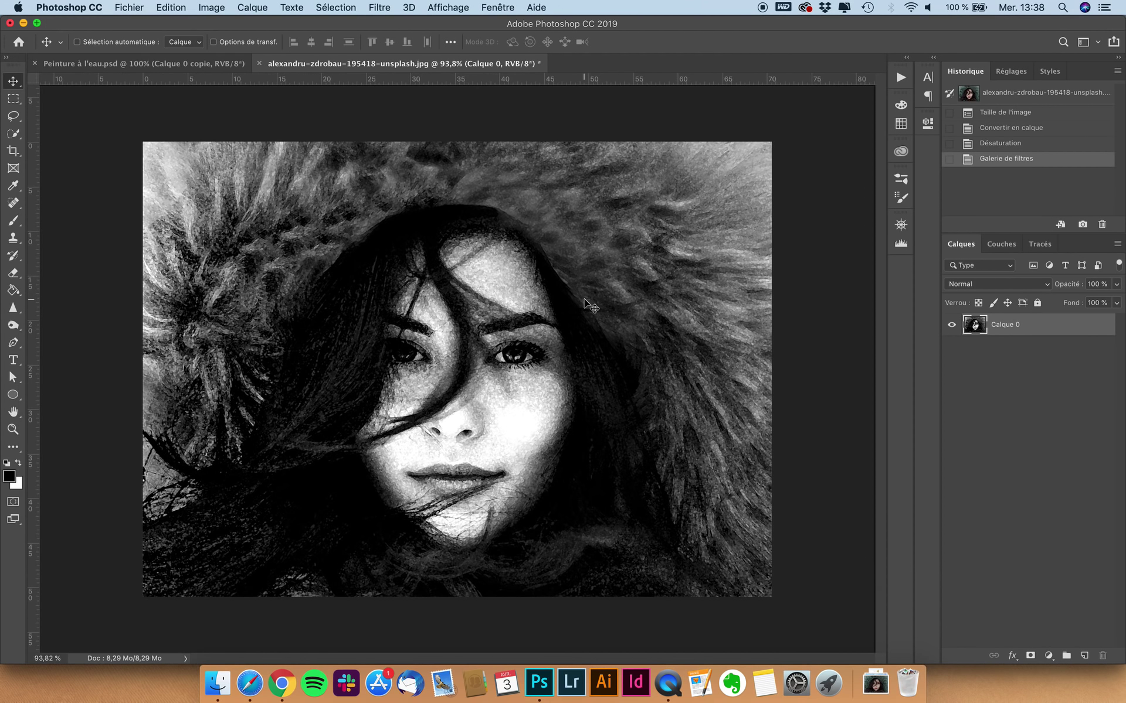
Place stock_watercolor_texture_by_mayshing_d2iwdgz.jpg over the portrait and scale it to about 262% by 254% so it covers the whole canvas.
{"action": "left_click", "coordinate": [874, 694]}
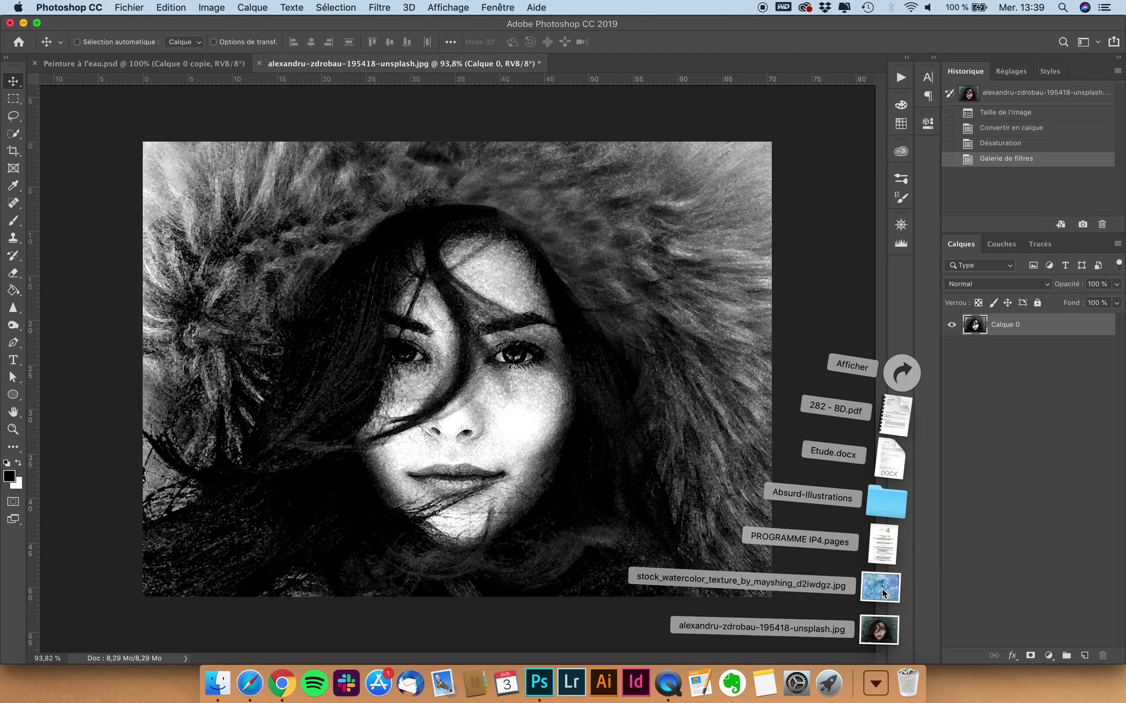
{"action": "left_click_drag", "start_coordinate": [886, 593], "coordinate": [487, 338]}
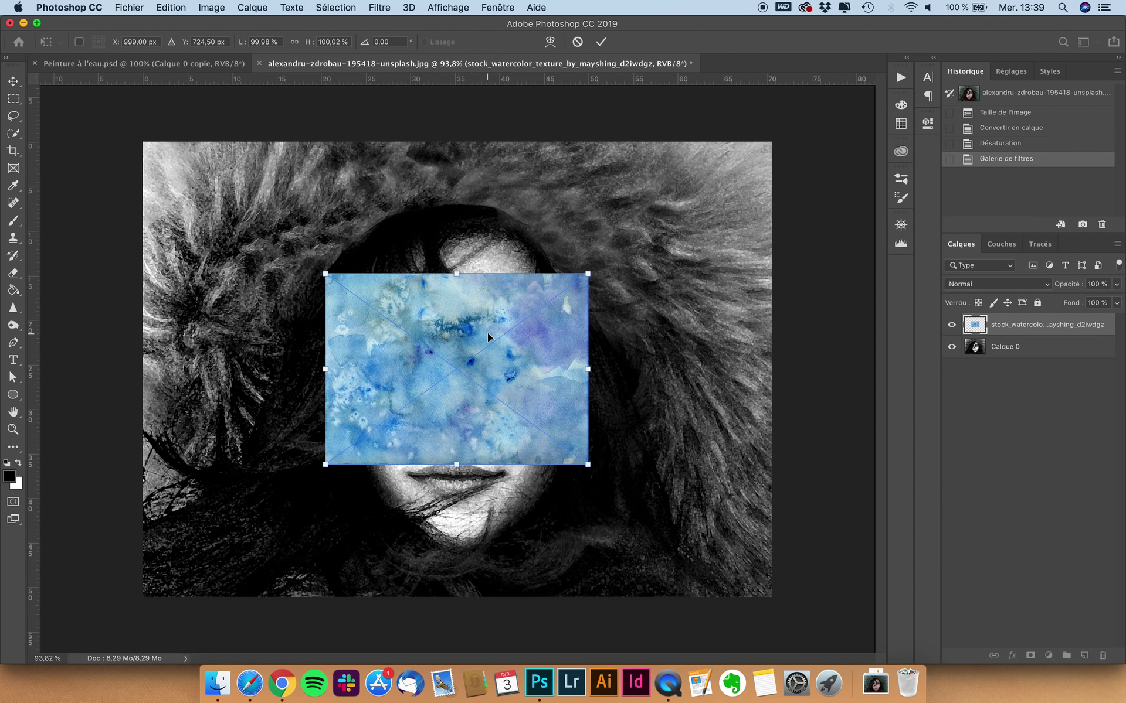
{"action": "scroll", "coordinate": [486, 330], "scroll_direction": "down", "scroll_amount": 1}
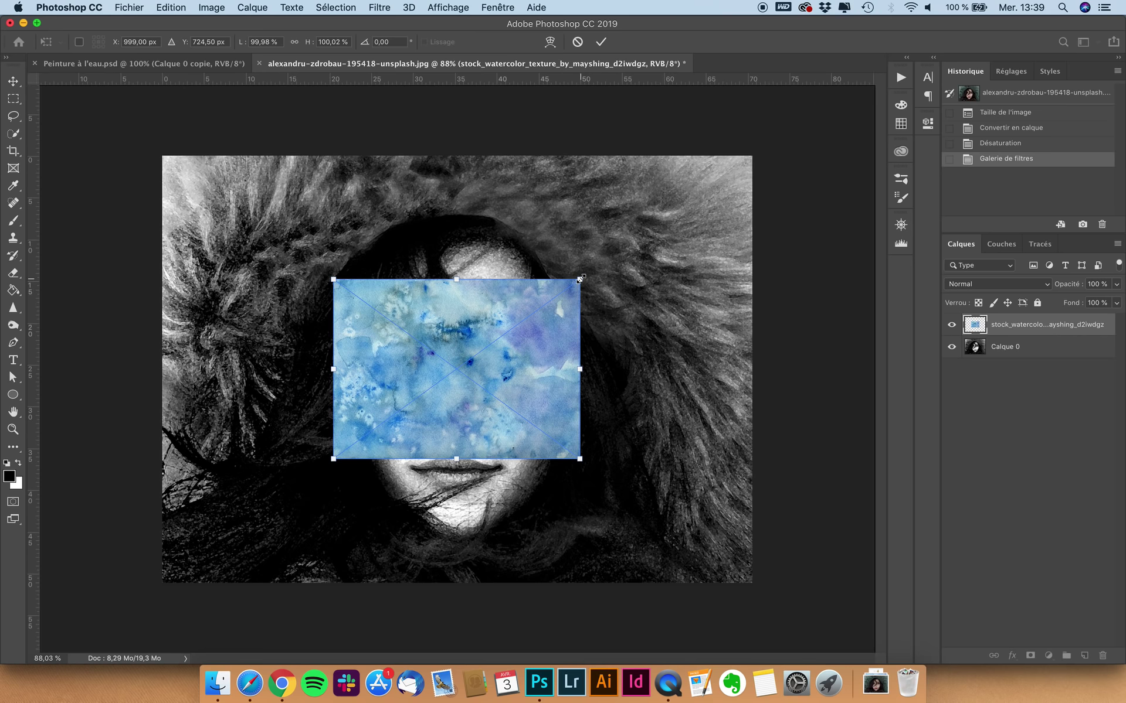
{"action": "left_click_drag", "start_coordinate": [579, 279], "coordinate": [752, 138]}
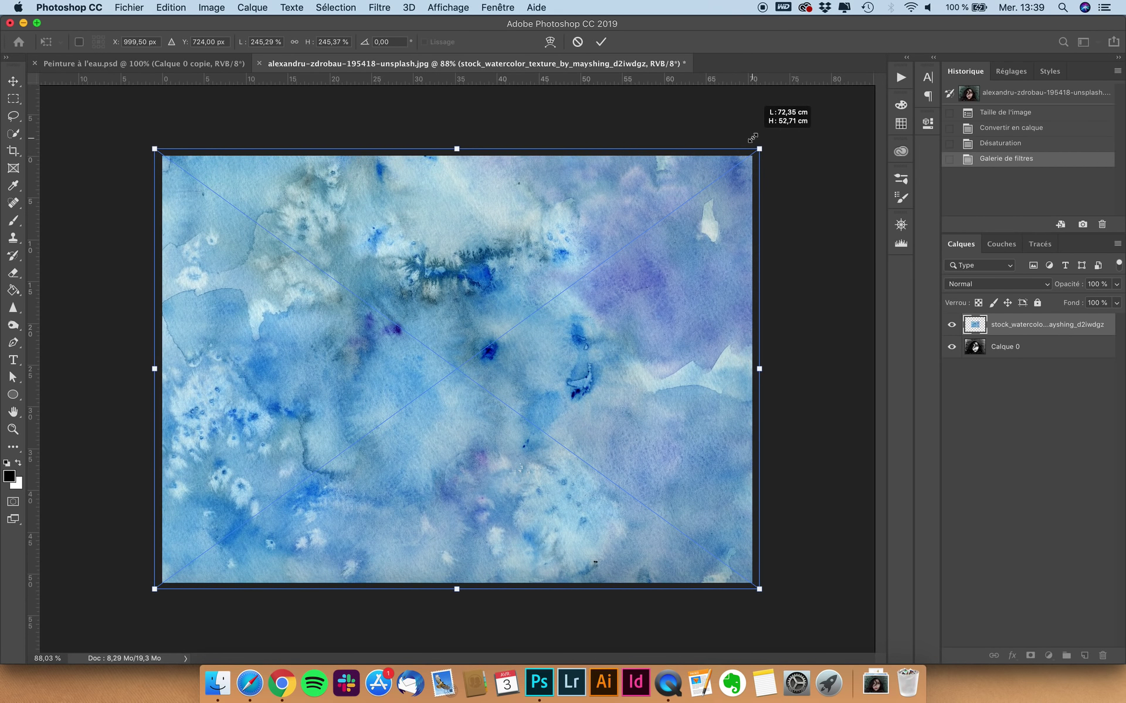
{"action": "left_click_drag", "start_coordinate": [752, 138], "coordinate": [779, 141]}
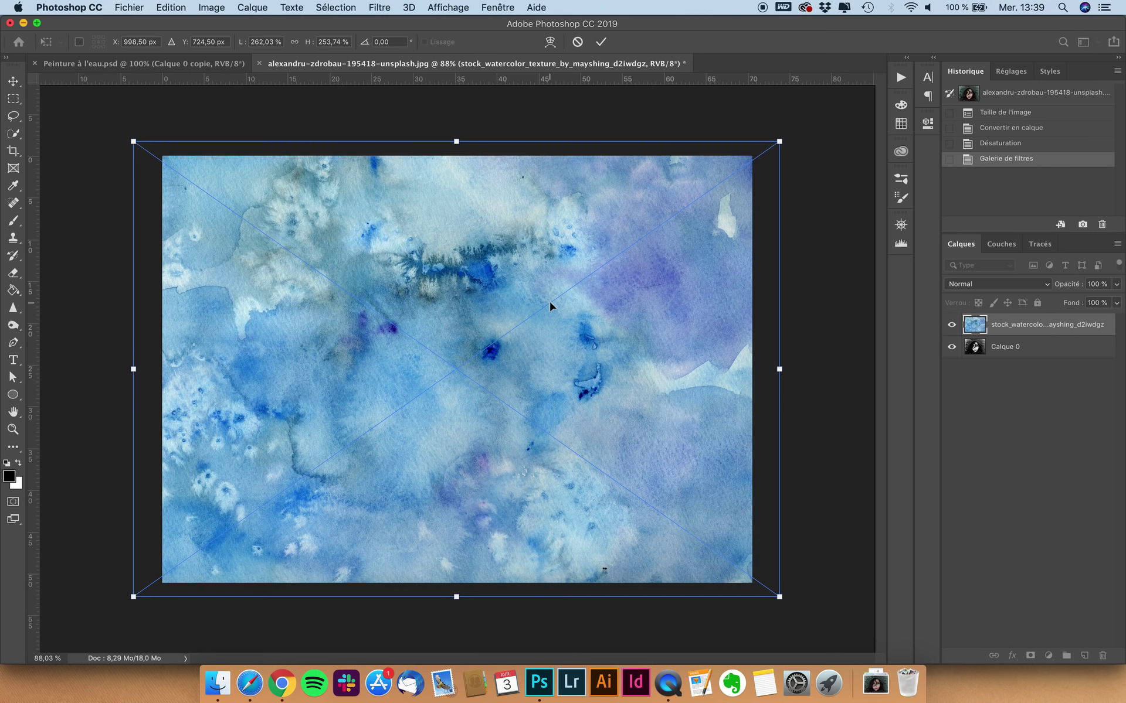
{"action": "key", "text": "Return"}
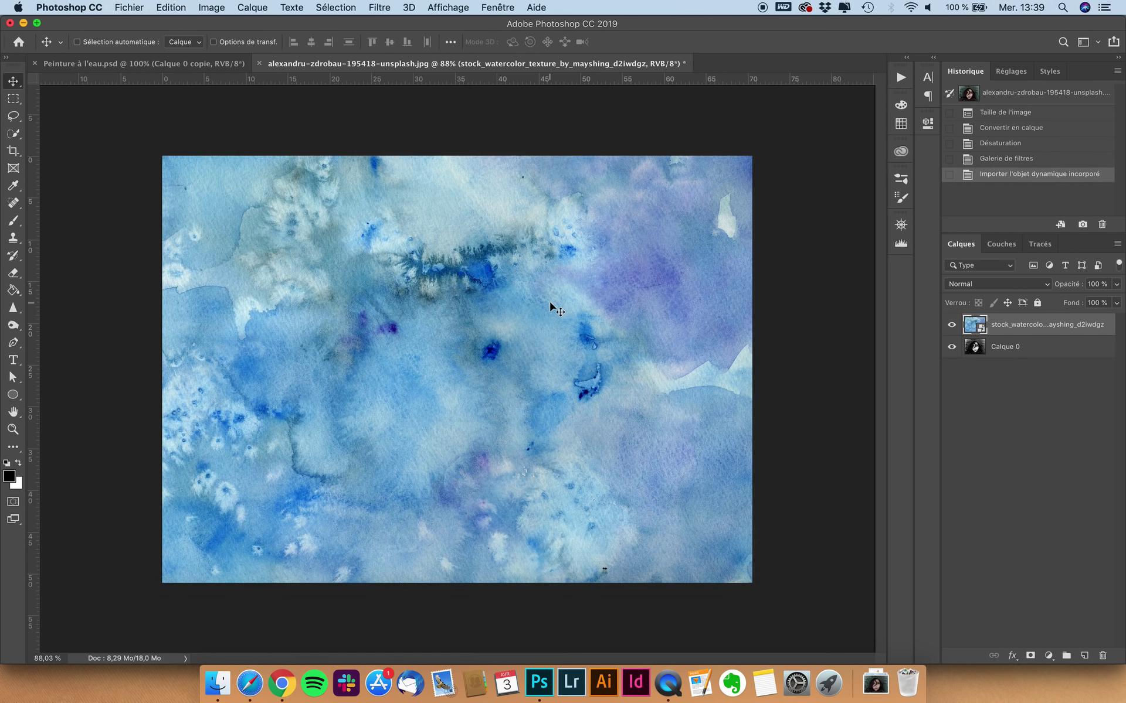
Set the watercolor texture layer's blend mode to Superposition and keep that layer selected.
{"action": "left_click", "coordinate": [992, 286]}
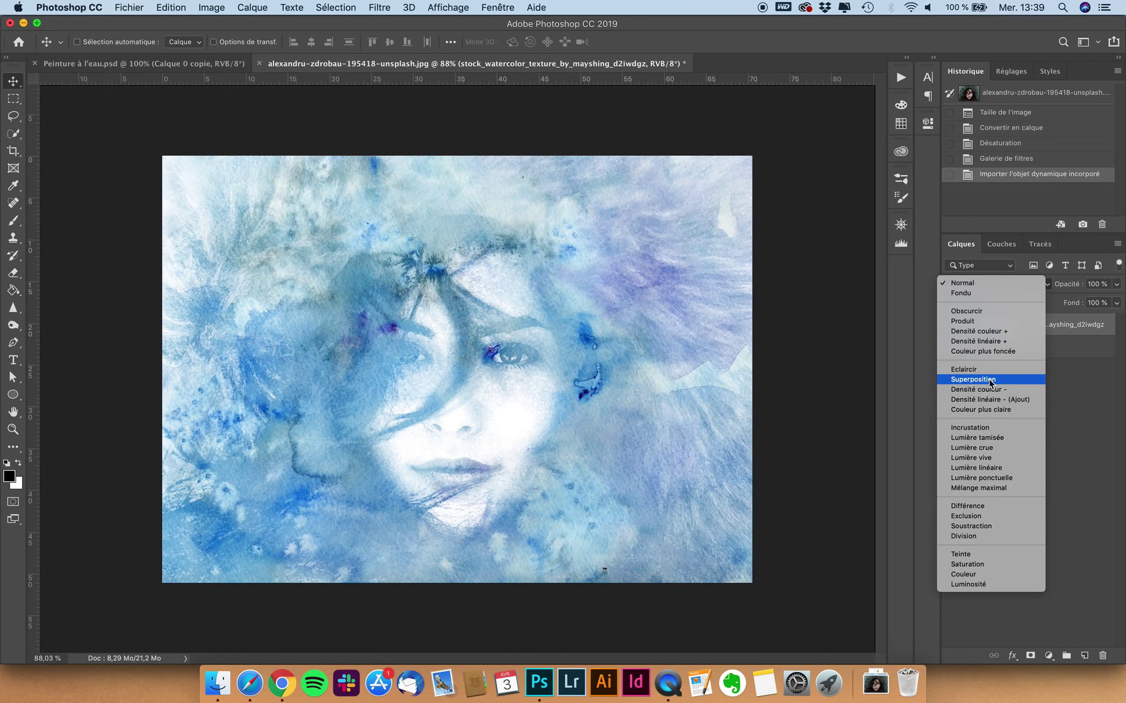
{"action": "left_click", "coordinate": [990, 381]}
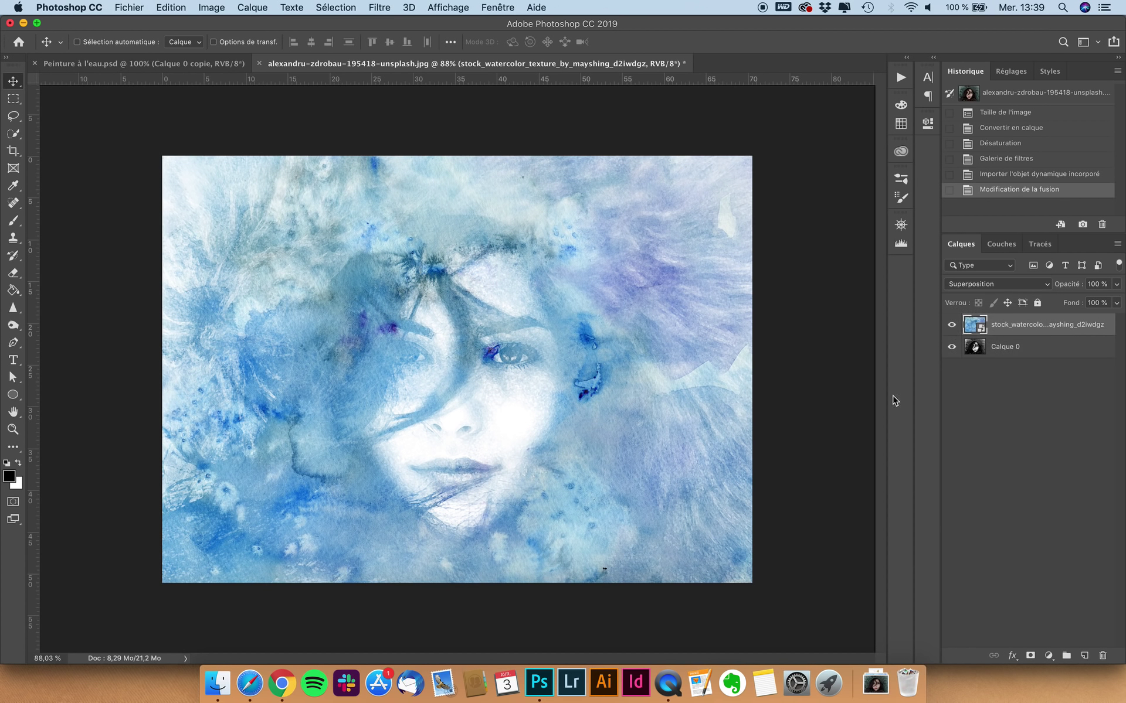
{"action": "left_click", "coordinate": [1020, 348]}
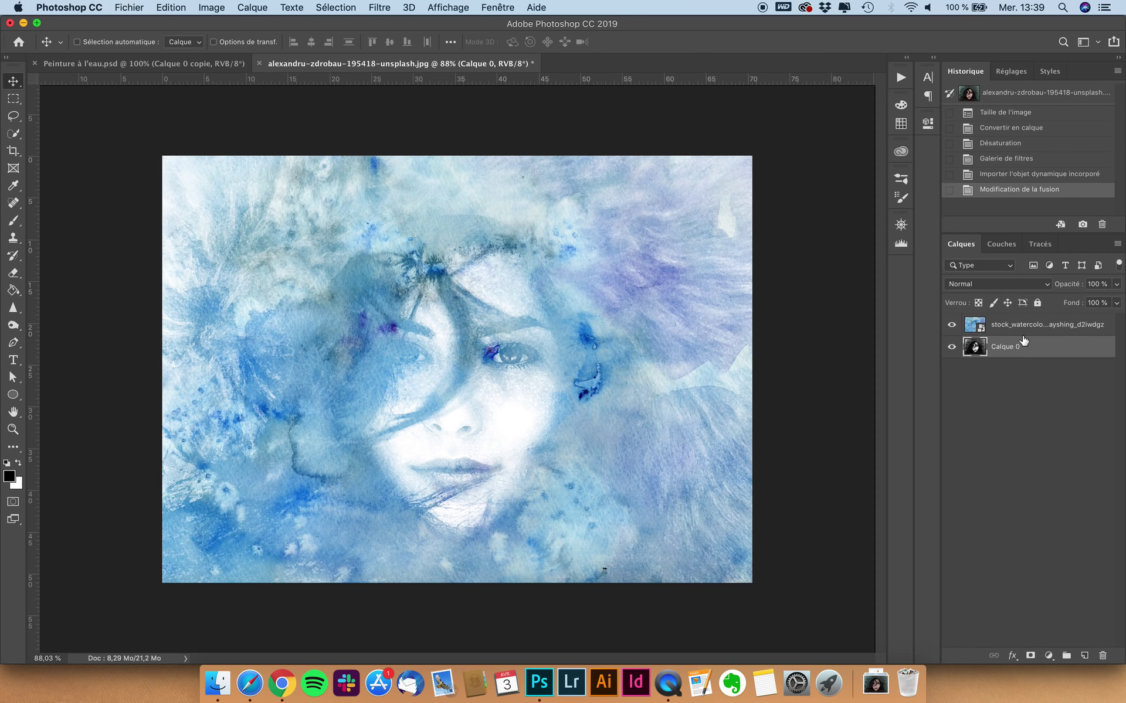
{"action": "left_click", "coordinate": [1023, 332]}
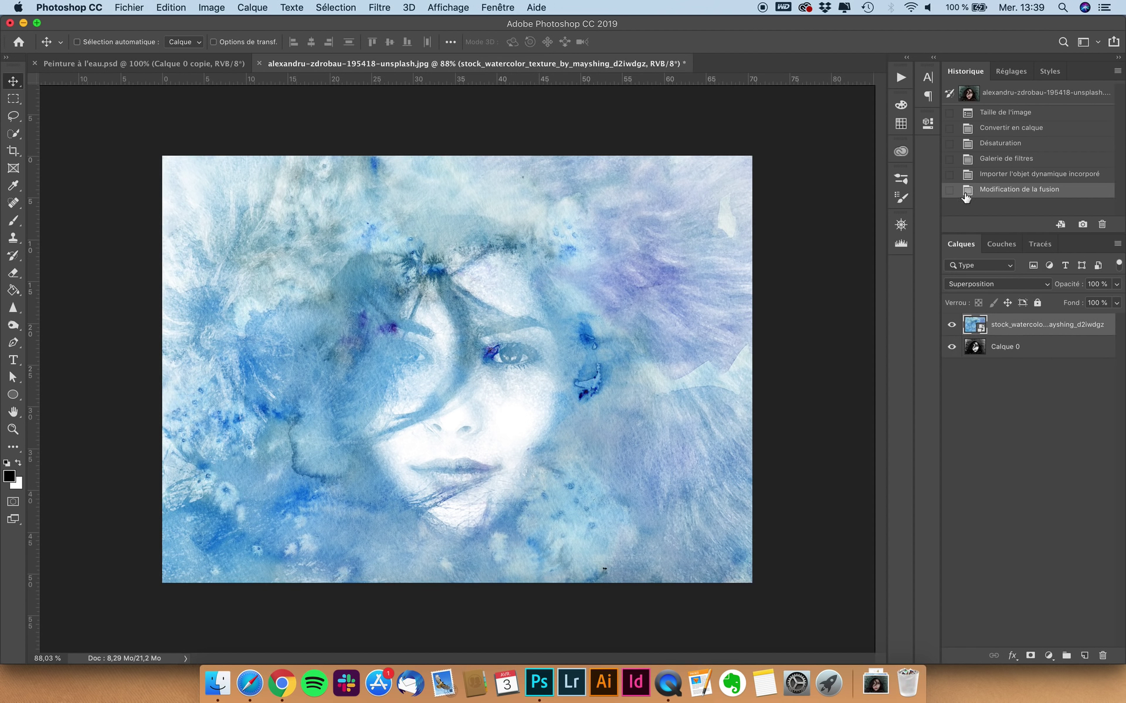
Add a Teinte/Saturation adjustment layer above the watercolor texture layer.
{"action": "left_click", "coordinate": [1012, 71]}
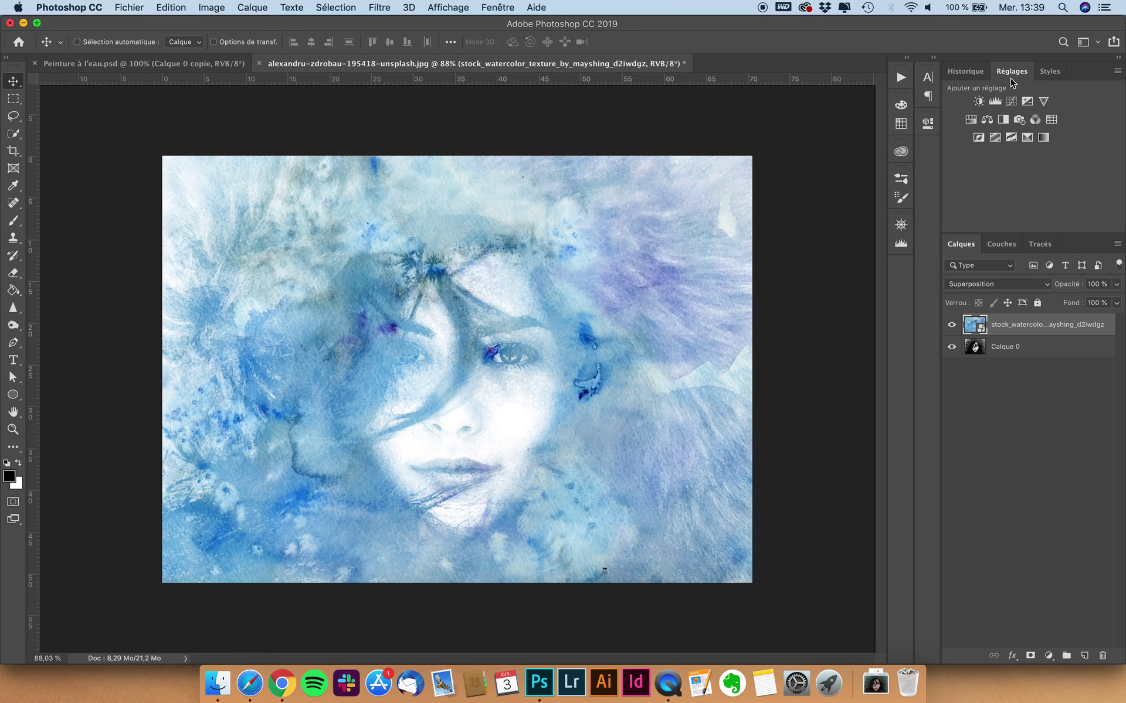
{"action": "left_click", "coordinate": [490, 7]}
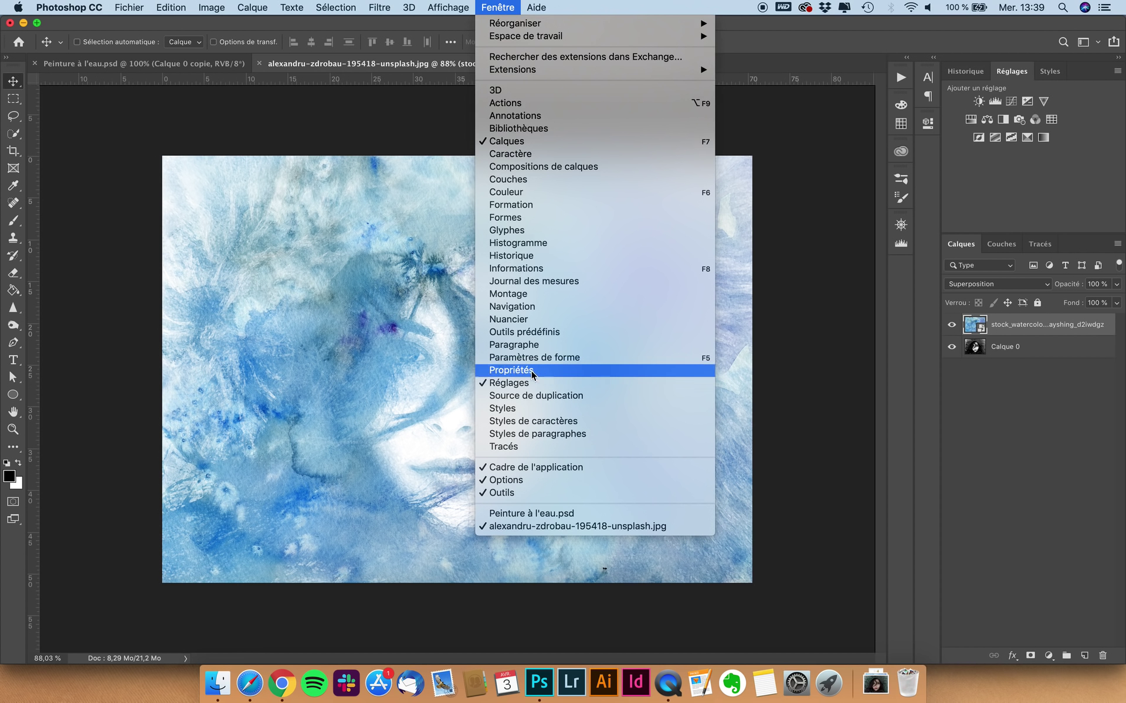
{"action": "left_click", "coordinate": [496, 6]}
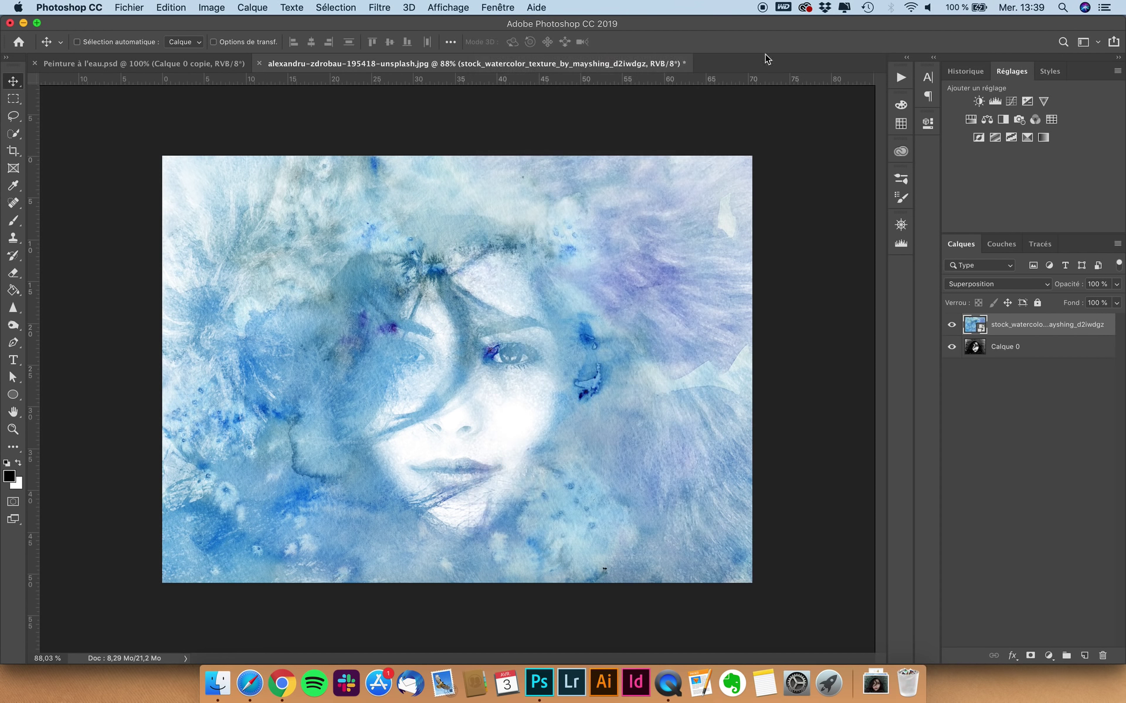
{"action": "left_click", "coordinate": [970, 119]}
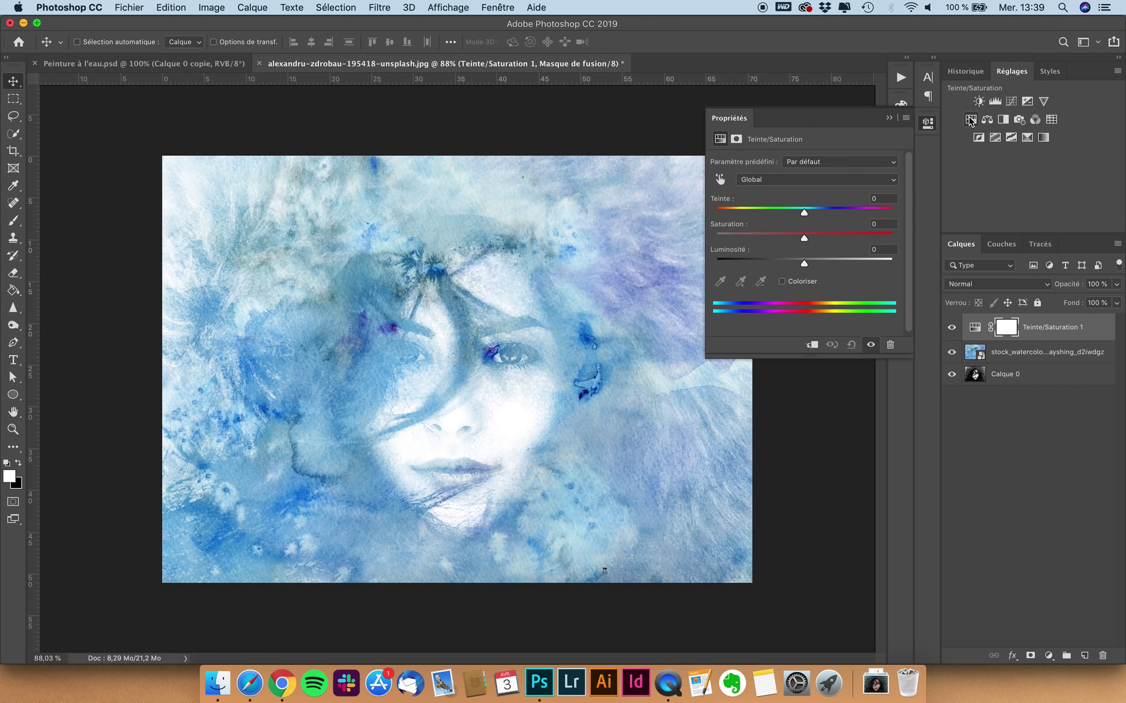
Clip the Teinte/Saturation adjustment to the watercolor texture layer and open the adjustment layer's context options.
{"action": "left_click", "coordinate": [1035, 336], "text": "alt"}
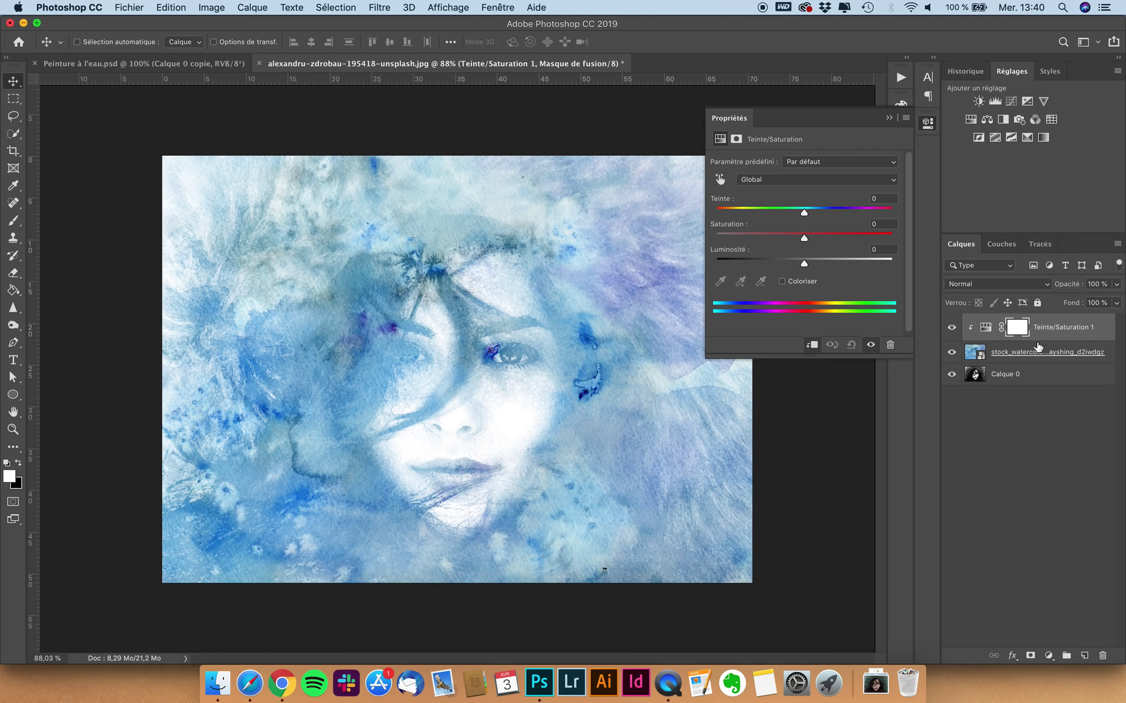
{"action": "left_click", "coordinate": [1036, 338], "text": "alt"}
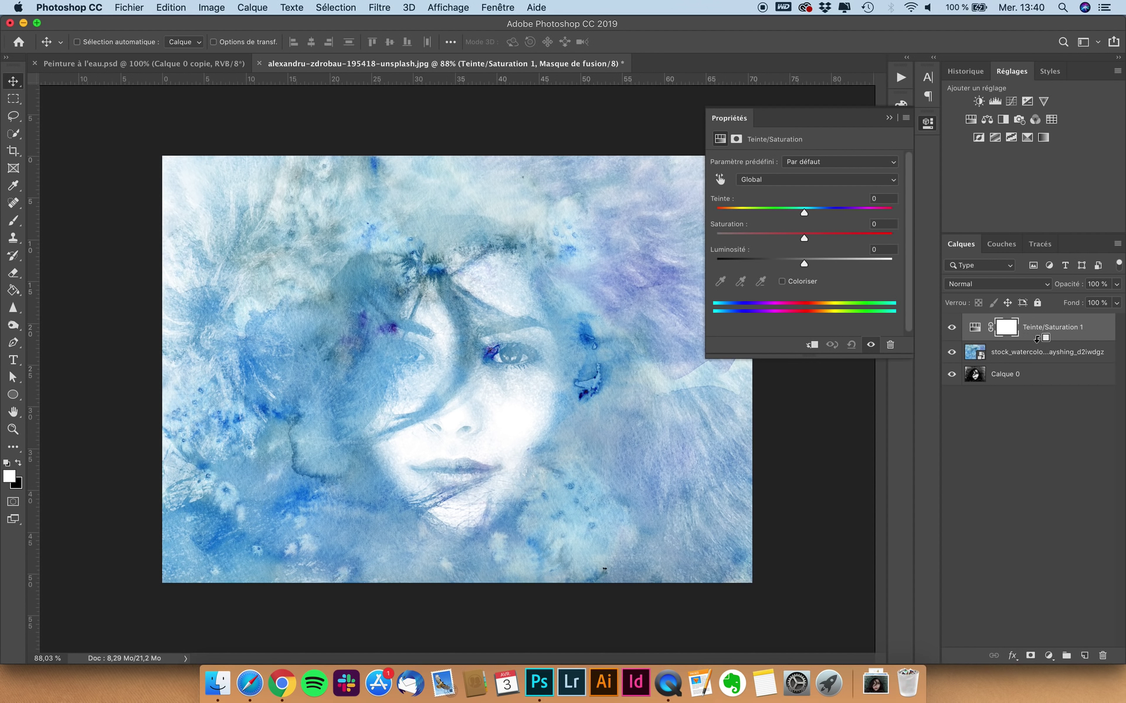
{"action": "left_click", "coordinate": [1035, 339], "text": "alt"}
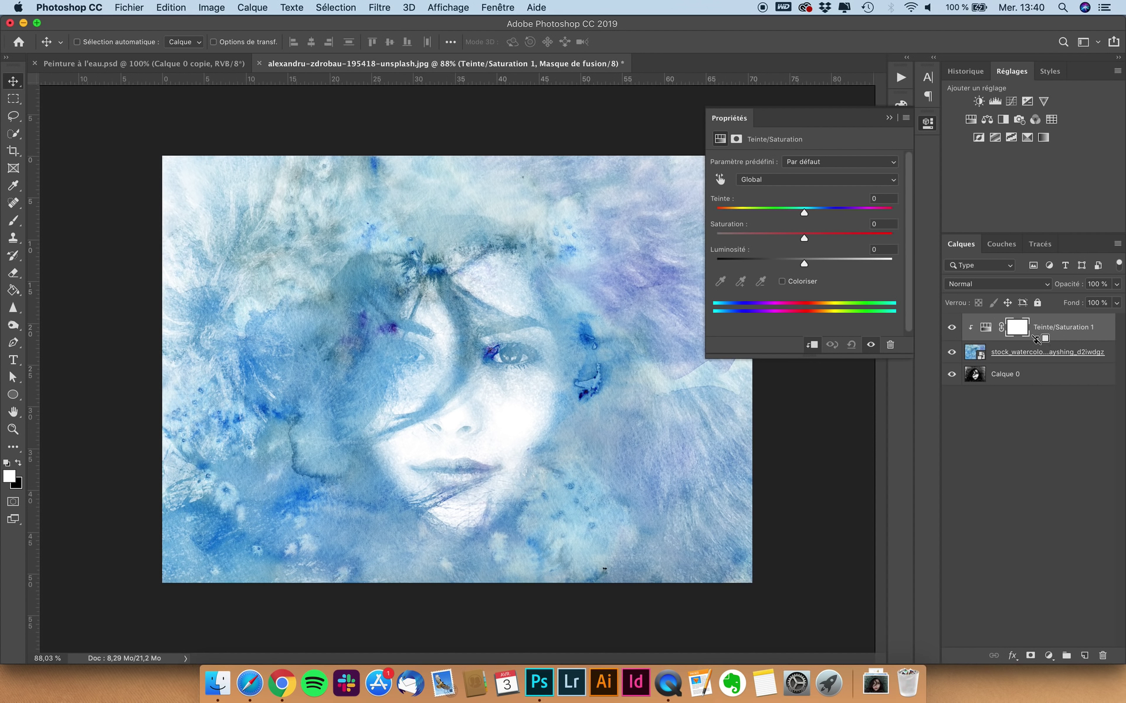
{"action": "left_click", "coordinate": [1036, 339], "text": "alt"}
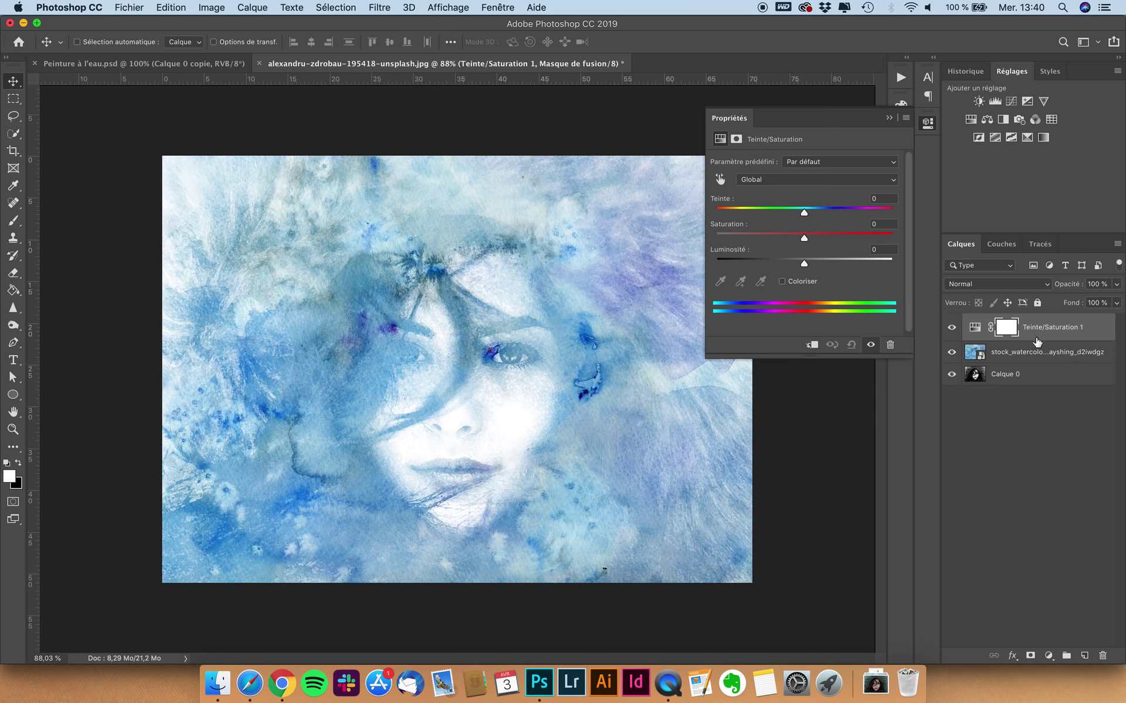
{"action": "left_click", "coordinate": [1036, 341], "text": "alt"}
{"action": "right_click", "coordinate": [1036, 343]}
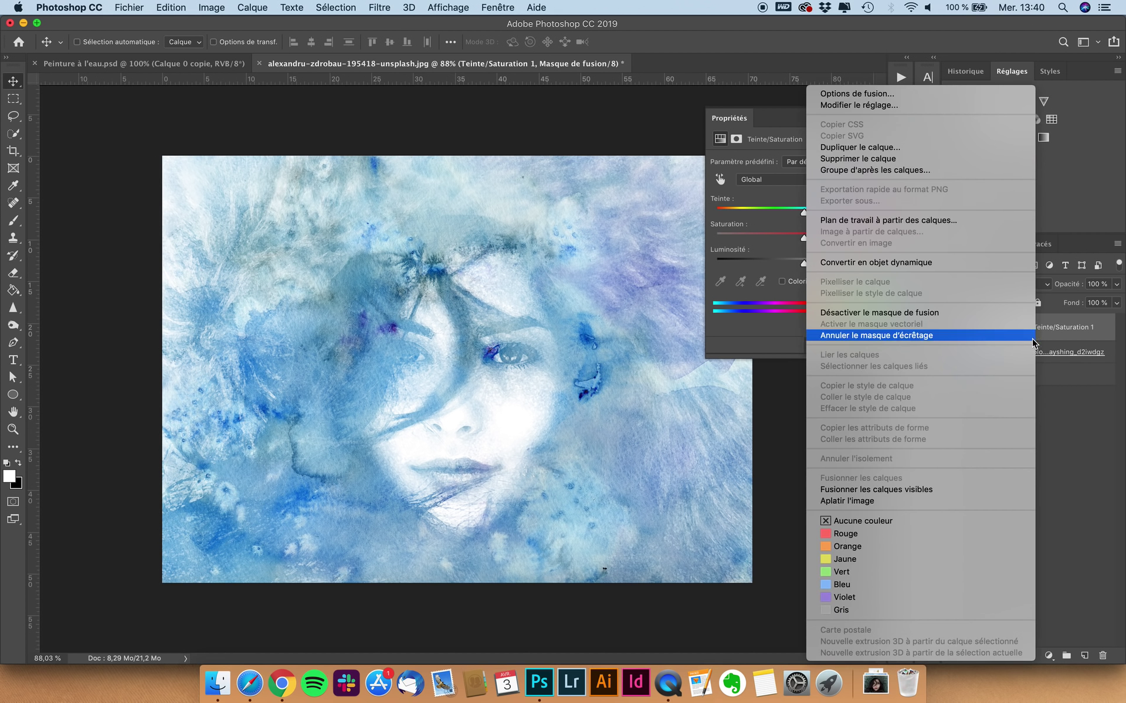
Release the Teinte/Saturation adjustment's clipping mask and clip it to the watercolor texture layer again.
{"action": "left_click", "coordinate": [868, 336]}
{"action": "right_click", "coordinate": [1082, 336]}
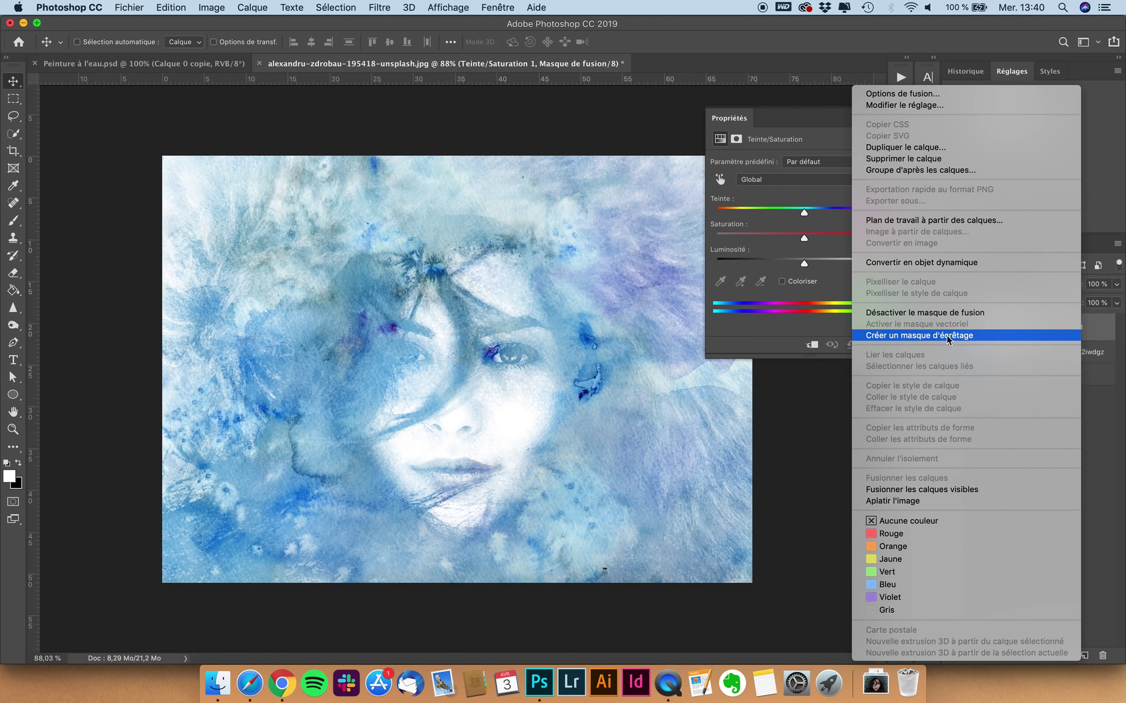
{"action": "left_click", "coordinate": [938, 337]}
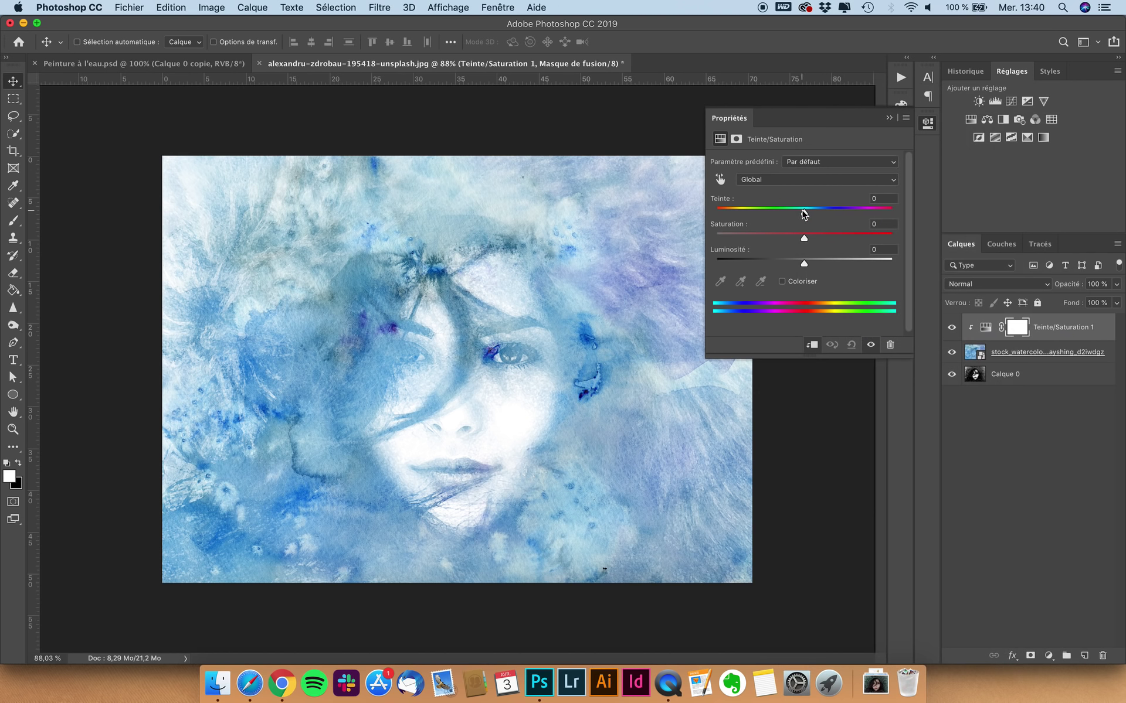
Set the Teinte/Saturation adjustment to hue +156, saturation +8 and luminosity -10, and collapse its properties.
{"action": "left_click_drag", "start_coordinate": [803, 212], "coordinate": [885, 226]}
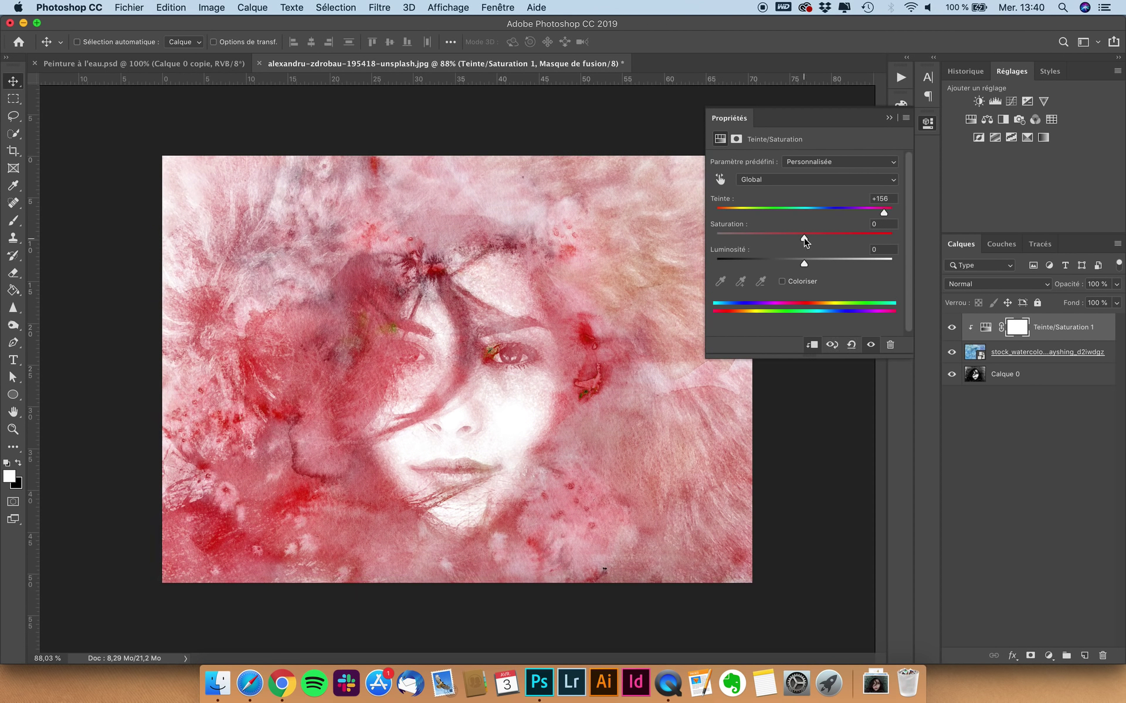
{"action": "left_click_drag", "start_coordinate": [804, 240], "coordinate": [797, 269]}
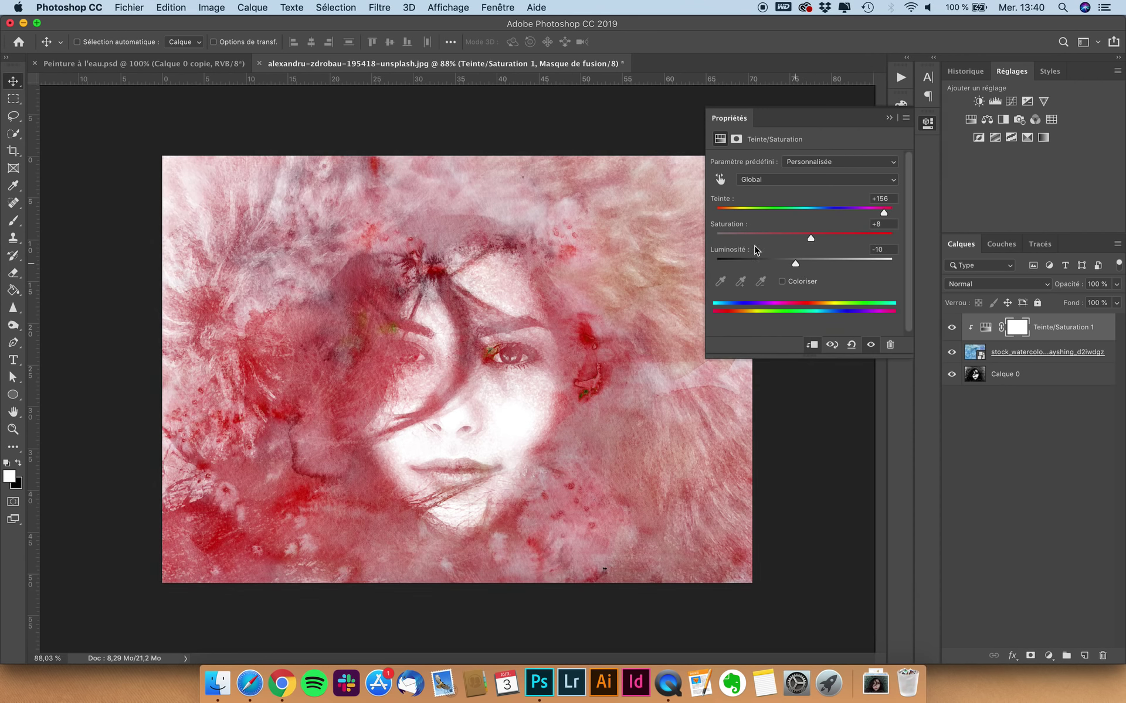
{"action": "left_click", "coordinate": [729, 118]}
{"action": "scroll", "coordinate": [588, 261], "scroll_direction": "down", "scroll_amount": 2}
{"action": "scroll", "coordinate": [588, 261], "scroll_direction": "down", "scroll_amount": 1}
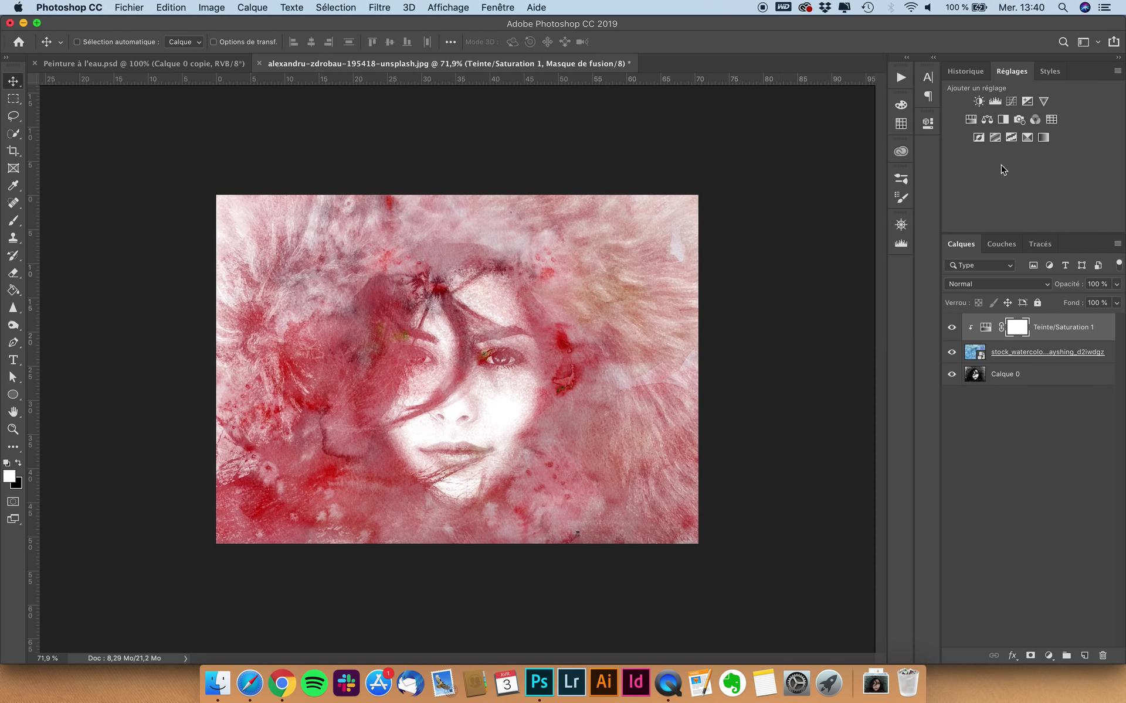
Add a Niveaux adjustment above the Teinte/Saturation layer, clip it to the watercolor texture and keep it selected.
{"action": "left_click", "coordinate": [995, 103]}
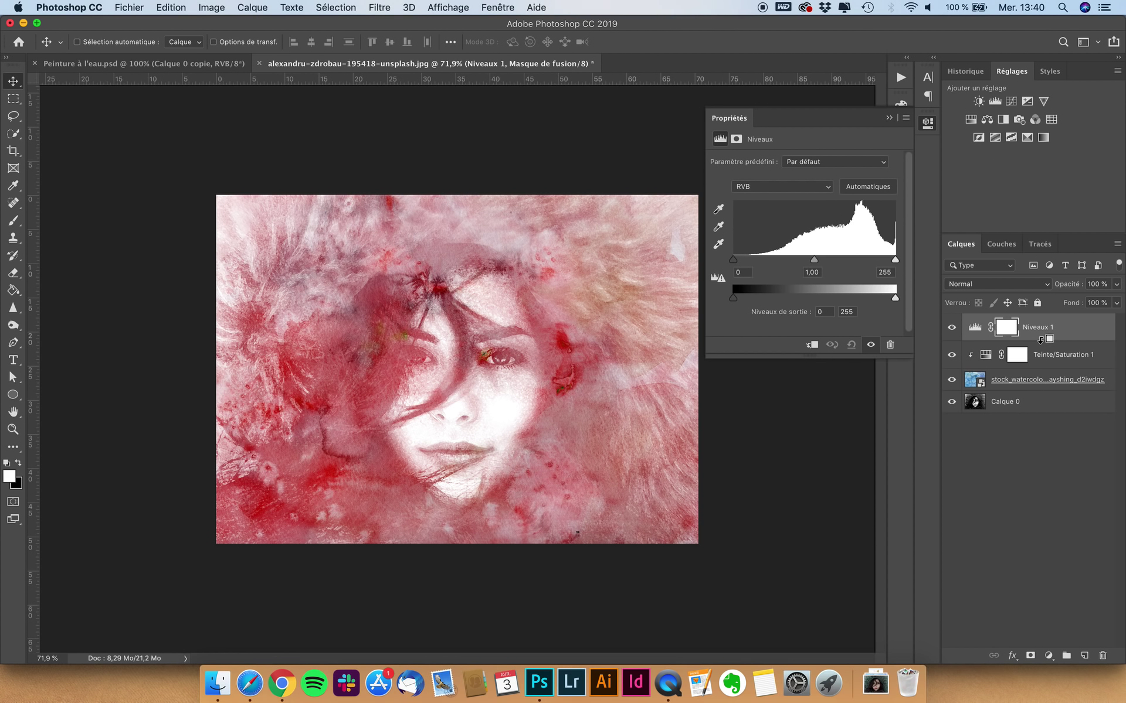
{"action": "left_click", "coordinate": [1041, 339], "text": "alt"}
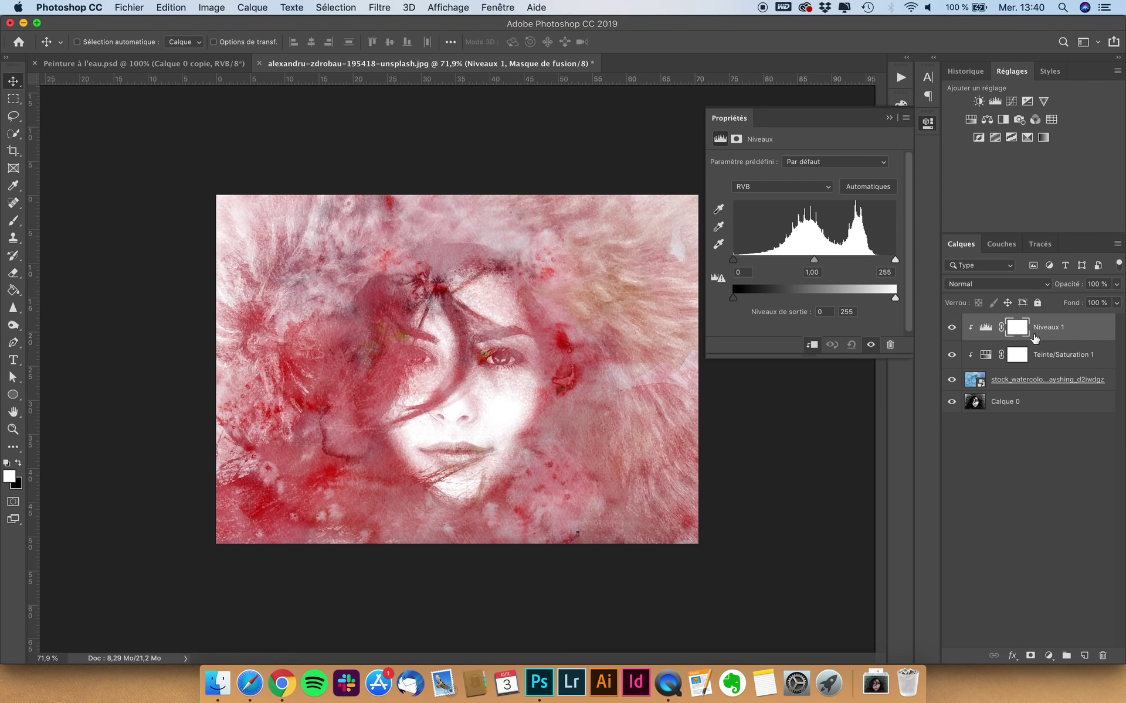
{"action": "left_click", "coordinate": [1052, 381]}
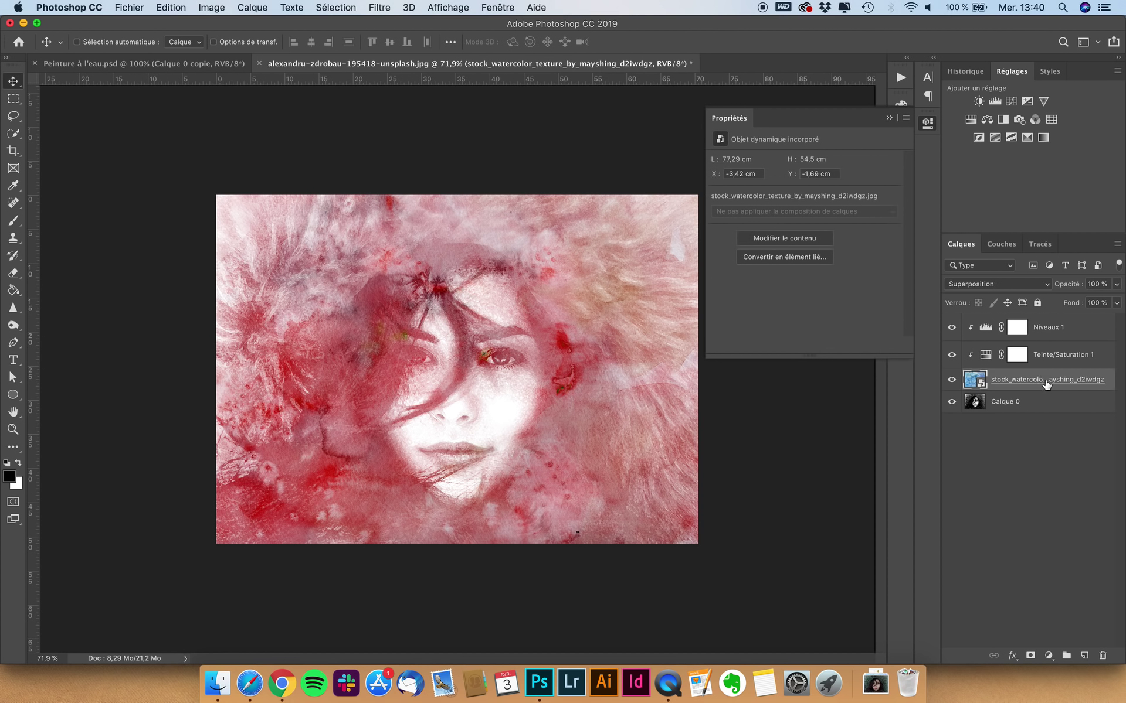
{"action": "left_click", "coordinate": [1050, 329]}
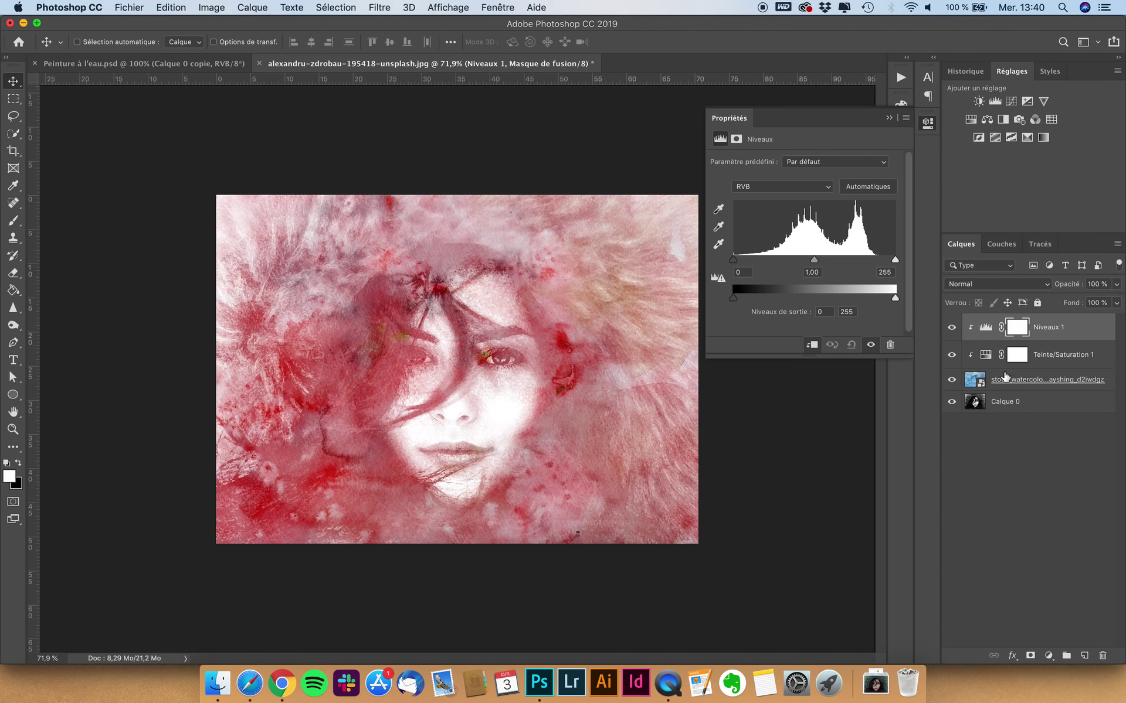
Set the clipped Niveaux adjustment's input levels to 12, 0,84 and 236.
{"action": "left_click_drag", "start_coordinate": [732, 261], "coordinate": [741, 264]}
{"action": "left_click_drag", "start_coordinate": [896, 265], "coordinate": [885, 265]}
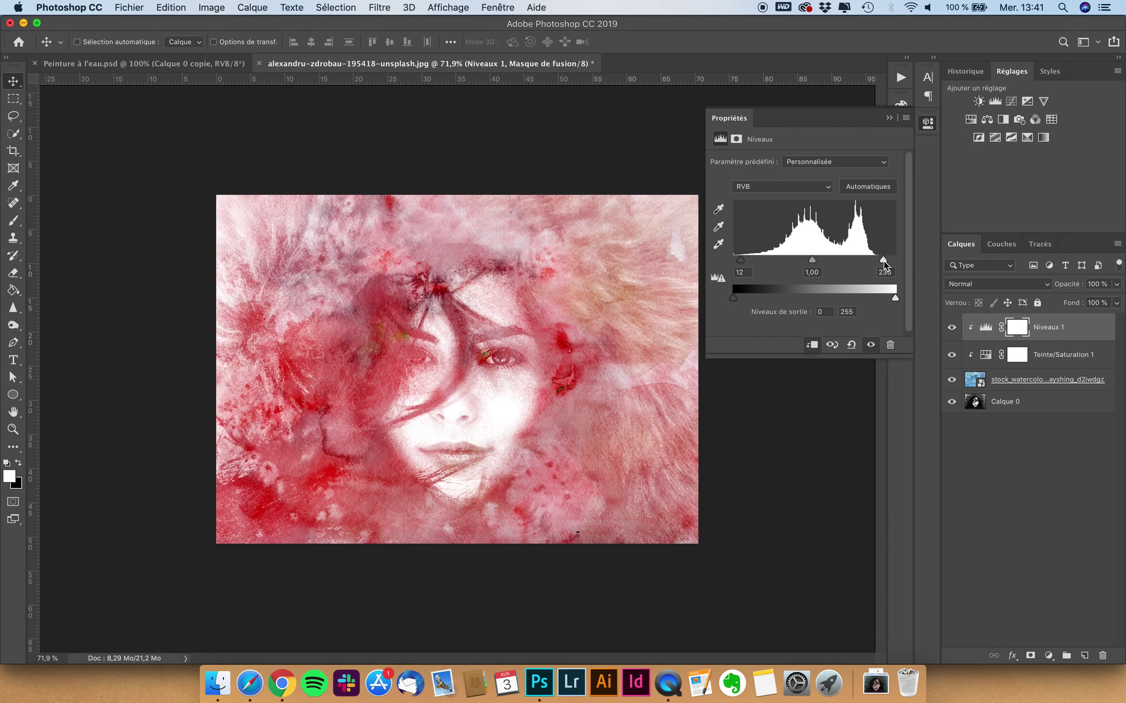
{"action": "left_click_drag", "start_coordinate": [812, 263], "coordinate": [822, 267]}
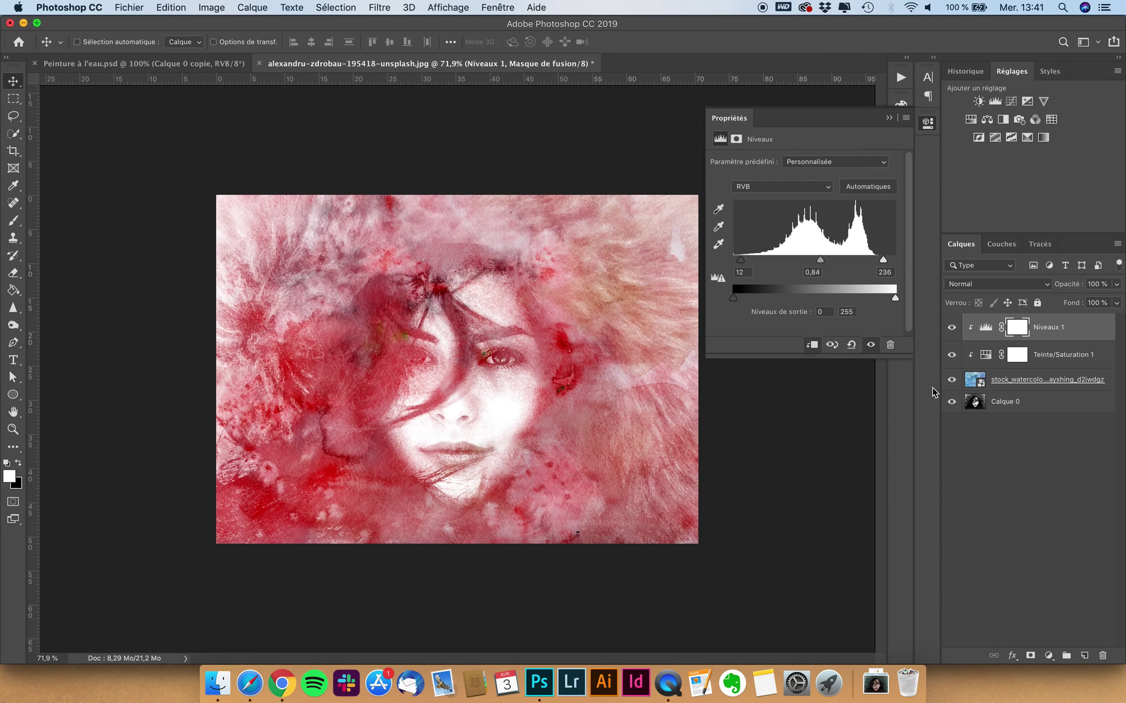
Add a second Niveaux adjustment directly above the portrait layer Calque 0 and keep it selected.
{"action": "left_click", "coordinate": [1054, 403]}
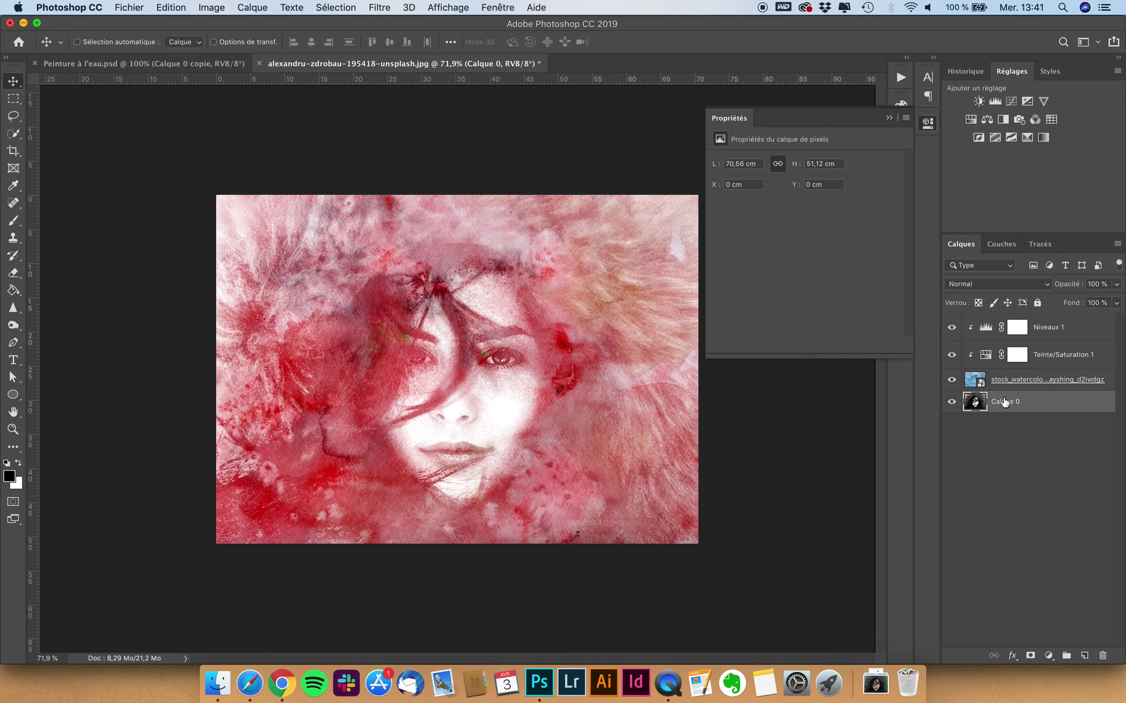
{"action": "left_click", "coordinate": [994, 102]}
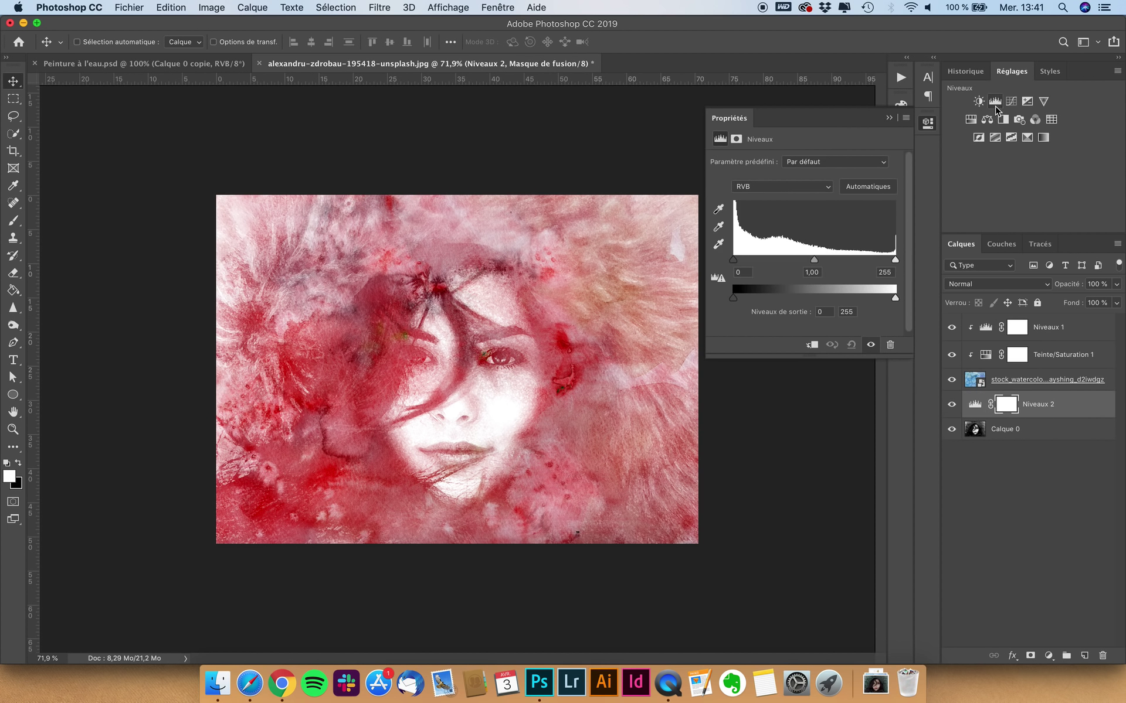
{"action": "left_click", "coordinate": [1016, 387]}
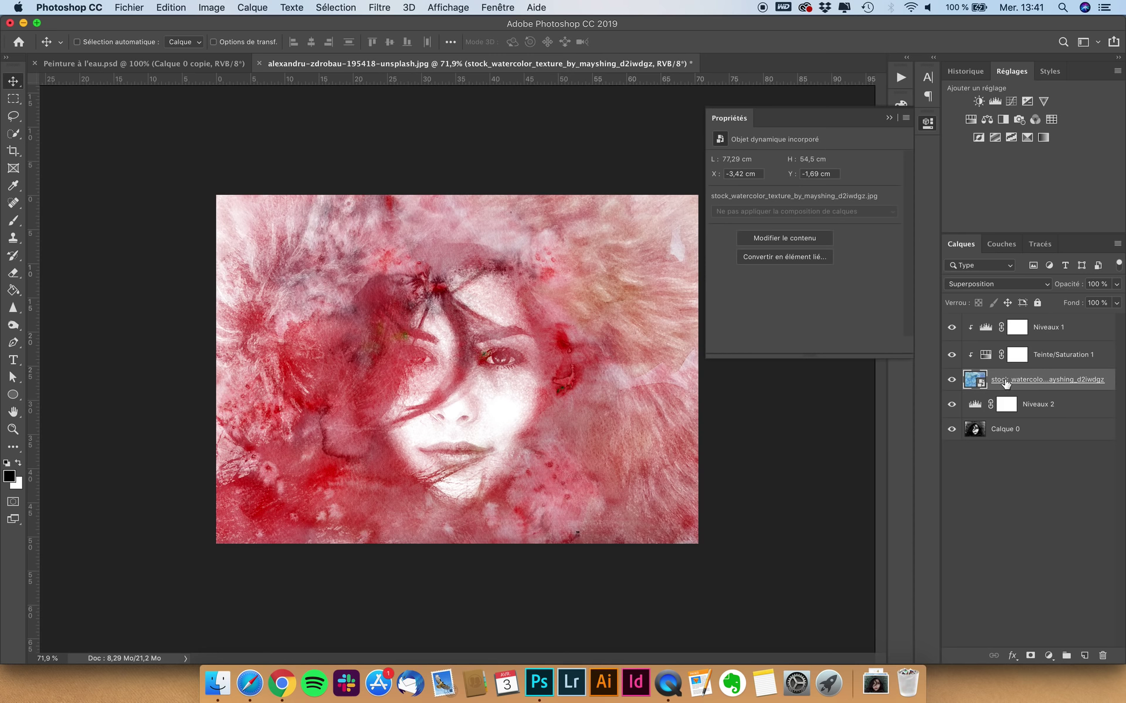
{"action": "left_click", "coordinate": [1011, 427]}
{"action": "left_click", "coordinate": [1037, 404]}
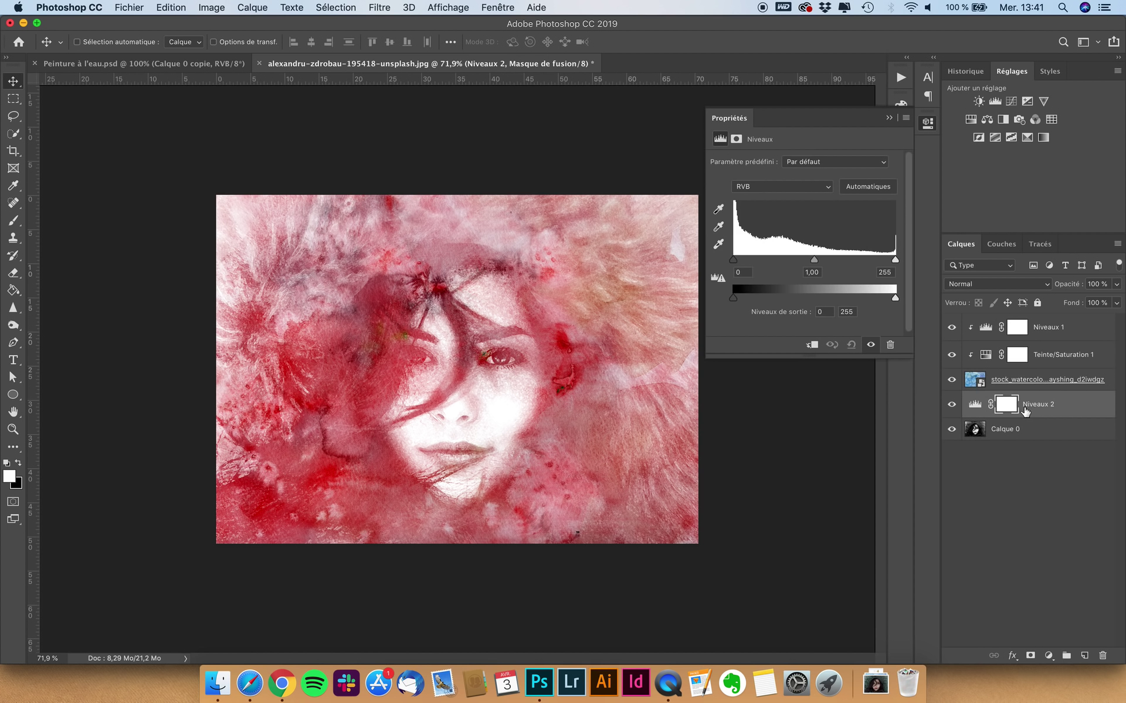
Fine-tune the input levels of the Niveaux adjustment above the portrait, compare the image with and without it, and collapse its properties.
{"action": "left_click_drag", "start_coordinate": [733, 263], "coordinate": [738, 263]}
{"action": "mouse_move", "coordinate": [819, 265]}
{"action": "left_mouse_down"}
{"action": "mouse_move", "coordinate": [805, 265]}
{"action": "mouse_move", "coordinate": [838, 265]}
{"action": "mouse_move", "coordinate": [819, 266]}
{"action": "left_mouse_up"}
{"action": "left_click_drag", "start_coordinate": [896, 261], "coordinate": [903, 266]}
{"action": "left_click", "coordinate": [952, 404]}
{"action": "left_click", "coordinate": [952, 404]}
{"action": "left_click", "coordinate": [714, 123]}
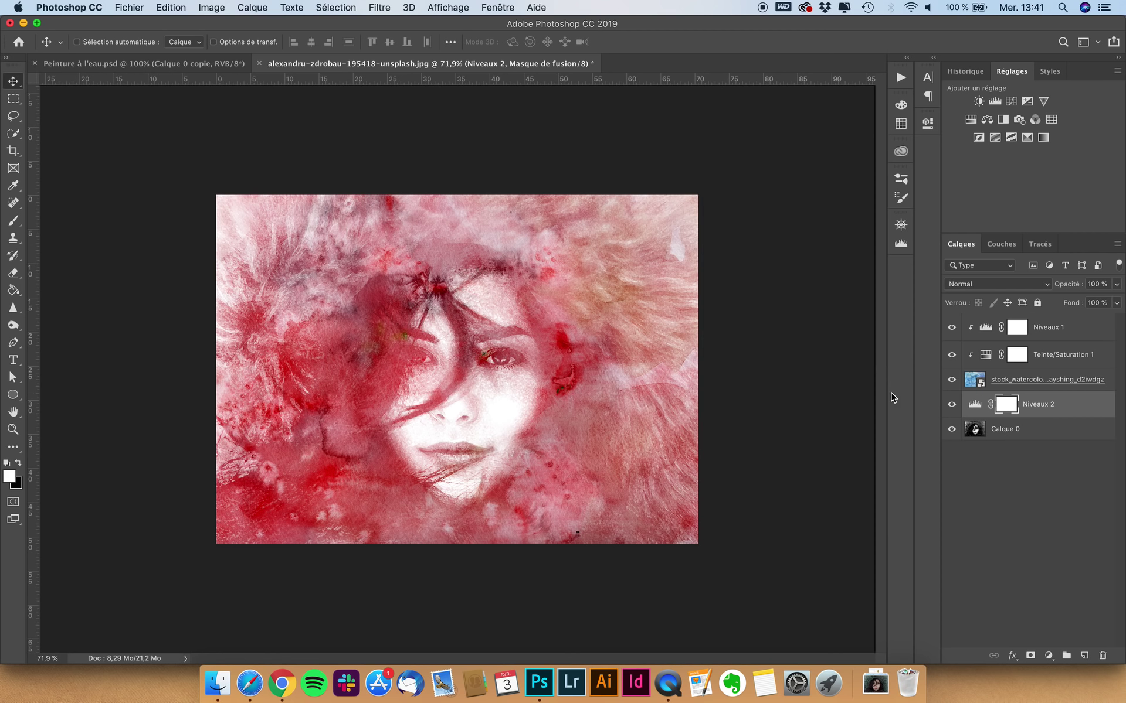
Try merging all visible layers into one, undo it, try stamping them onto a new layer, and undo that too.
{"action": "left_click", "coordinate": [1055, 330]}
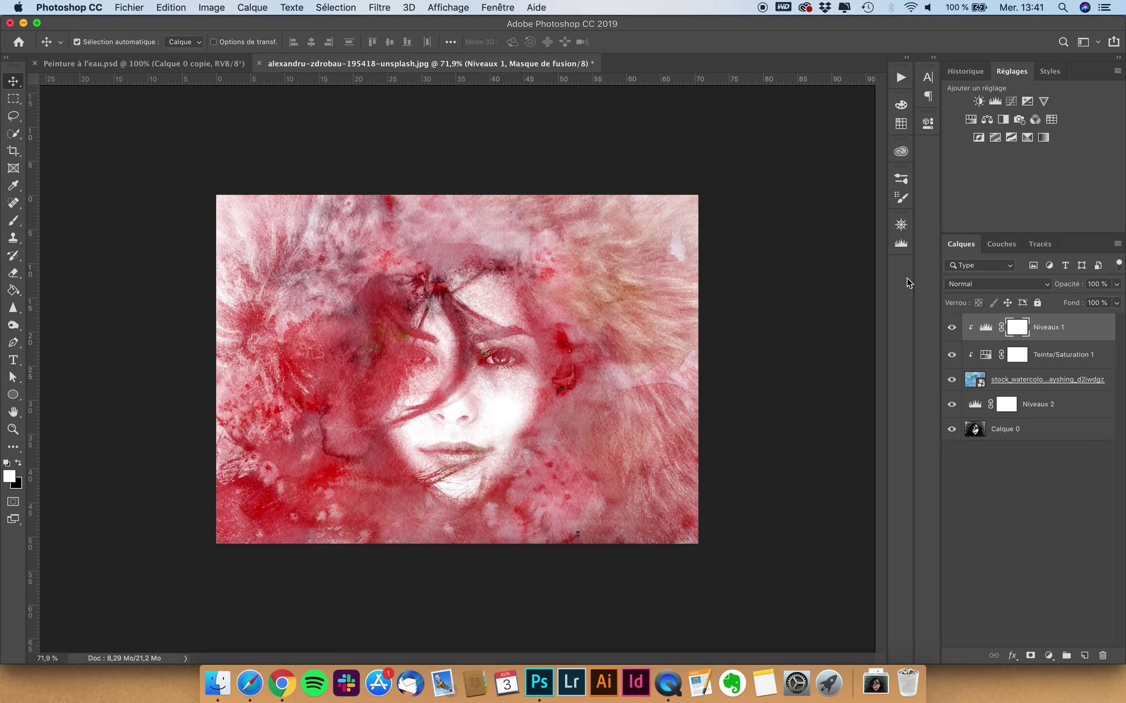
{"action": "key", "text": "super+shift+e"}
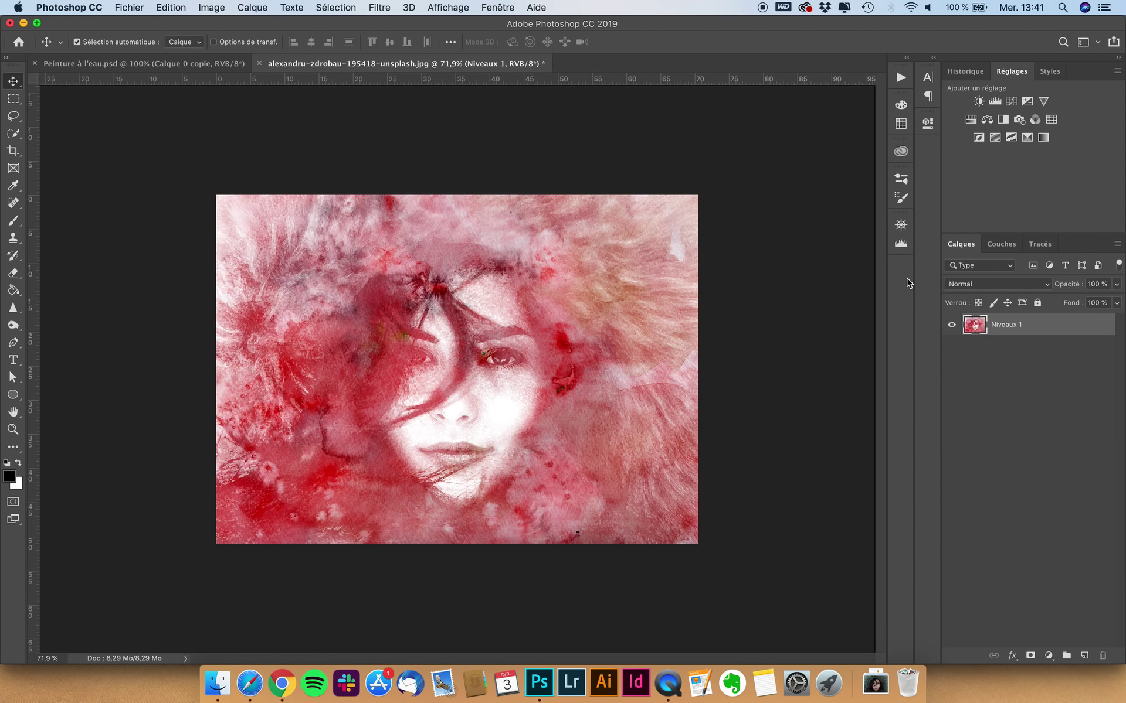
{"action": "key", "text": "super+z"}
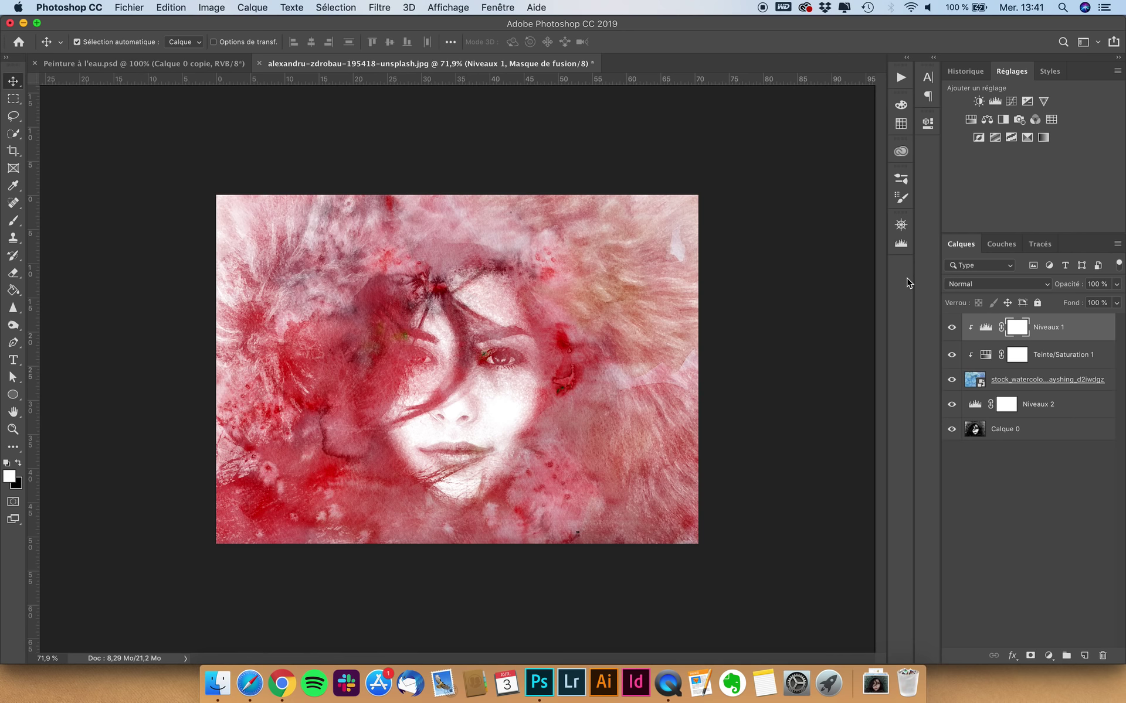
{"action": "key", "text": "super+alt+shift+e"}
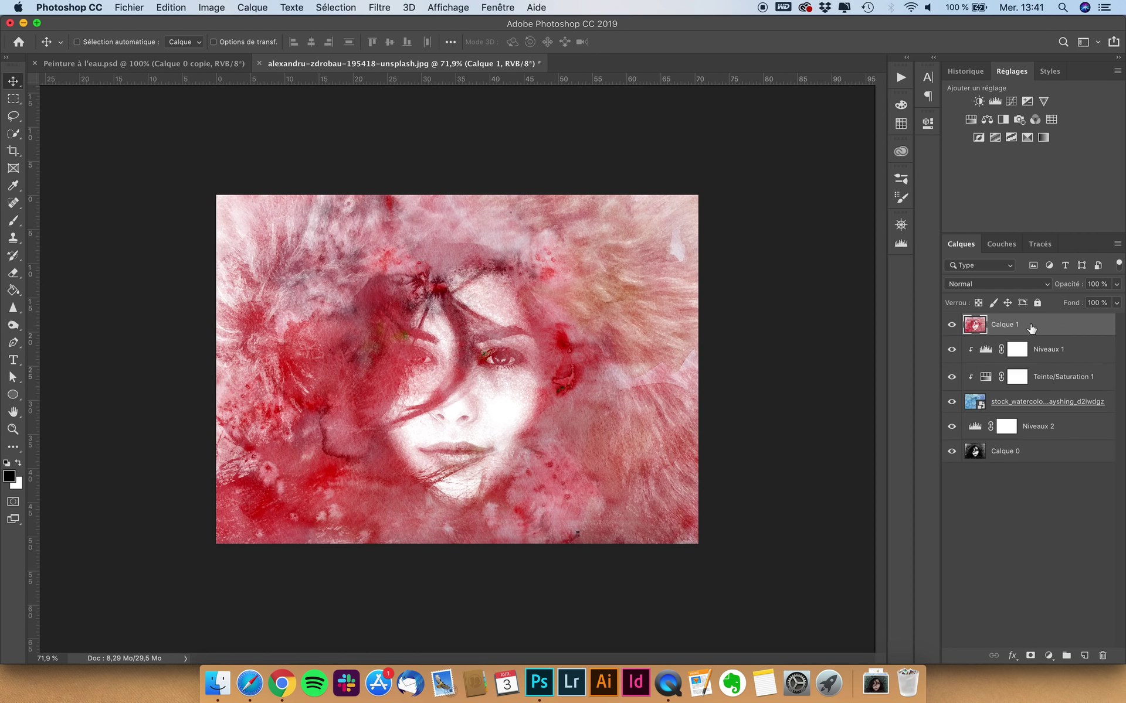
{"action": "key", "text": "super+z"}
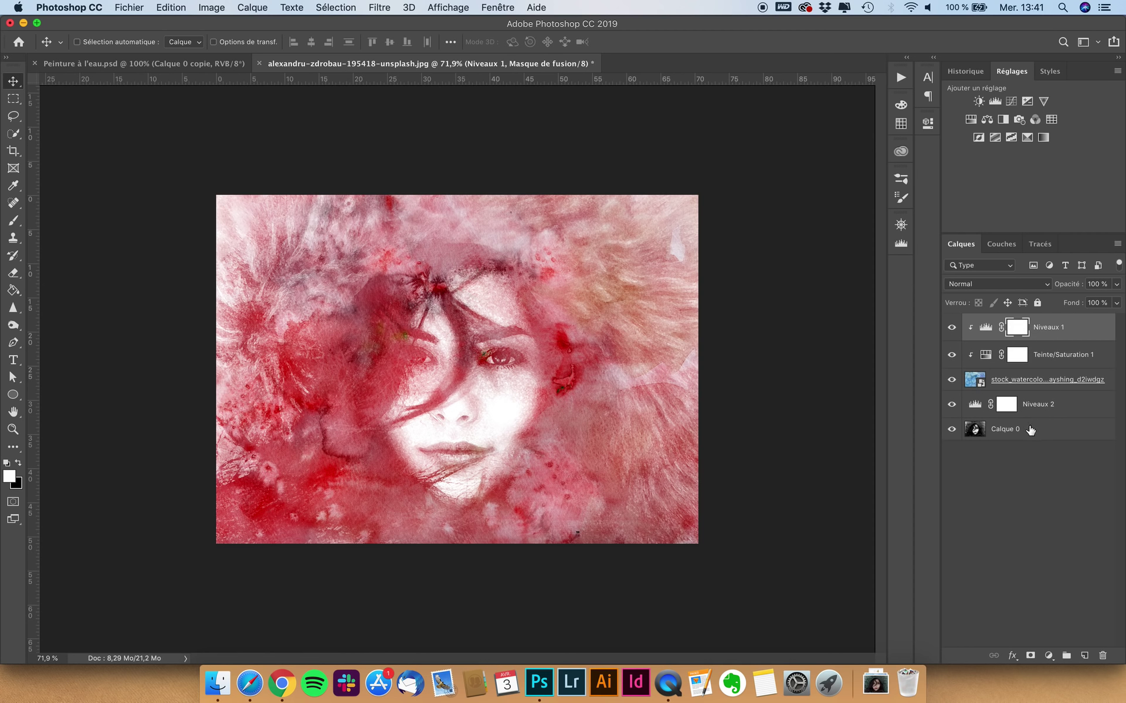
Duplicate all layers from Niveaux 1 down to Calque 0 and merge the copies into one layer above the originals.
{"action": "left_click", "coordinate": [1030, 429], "text": "shift"}
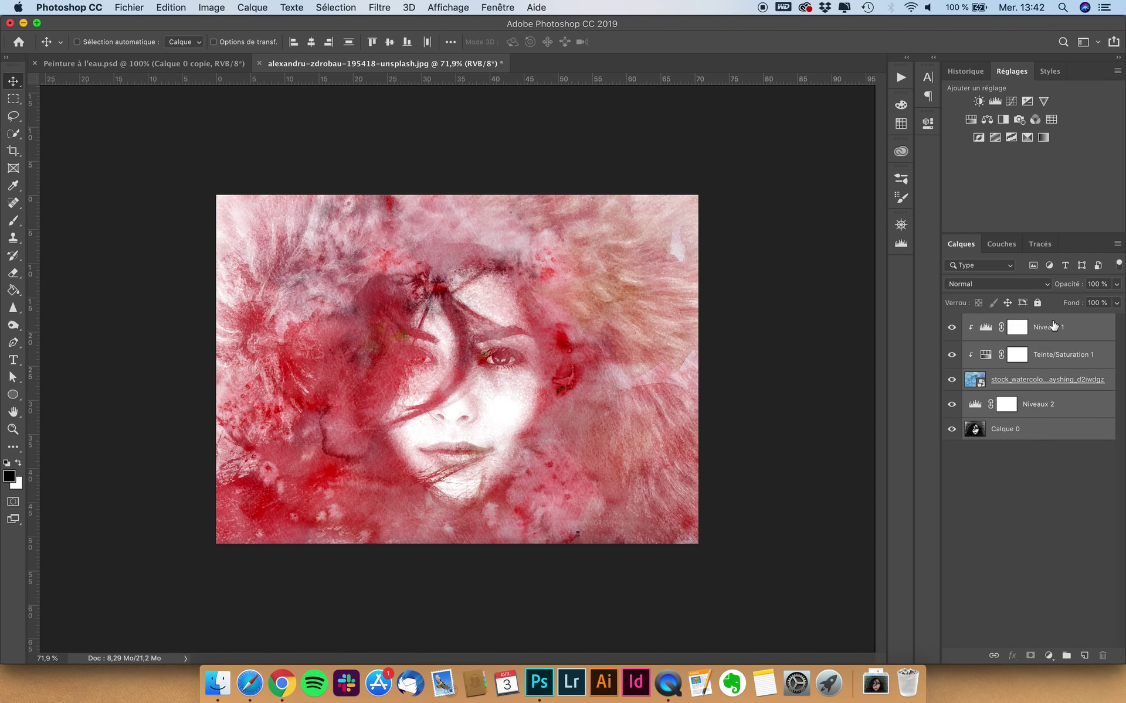
{"action": "right_click", "coordinate": [1053, 325]}
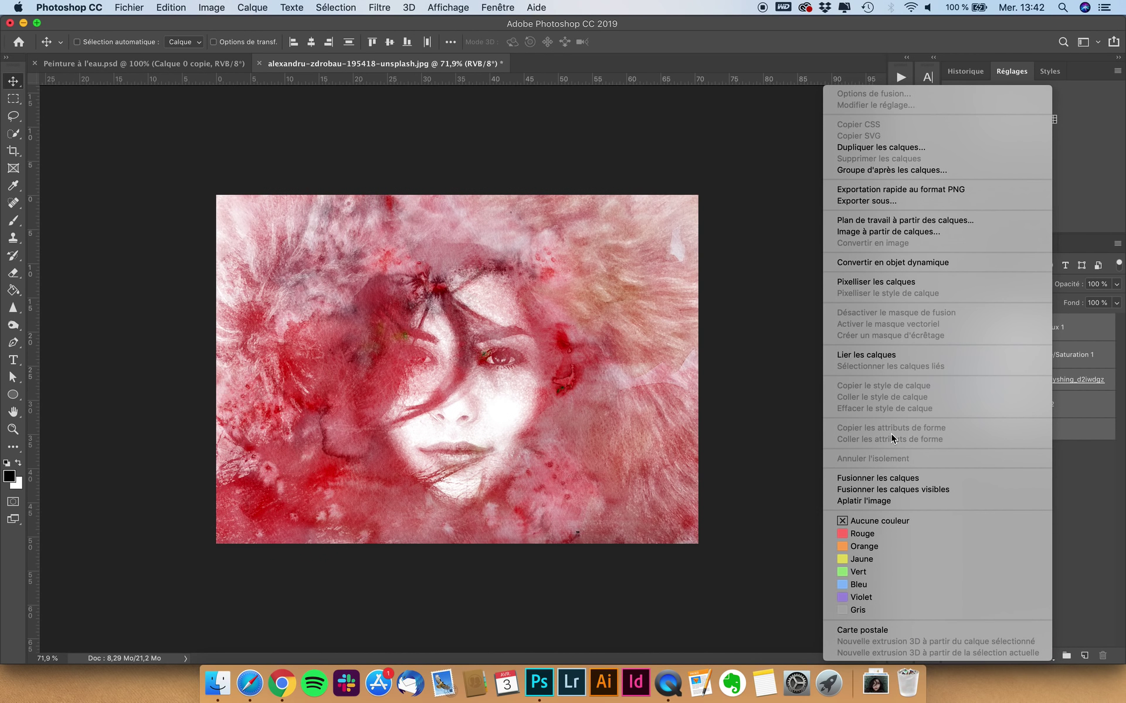
{"action": "key", "text": "Escape"}
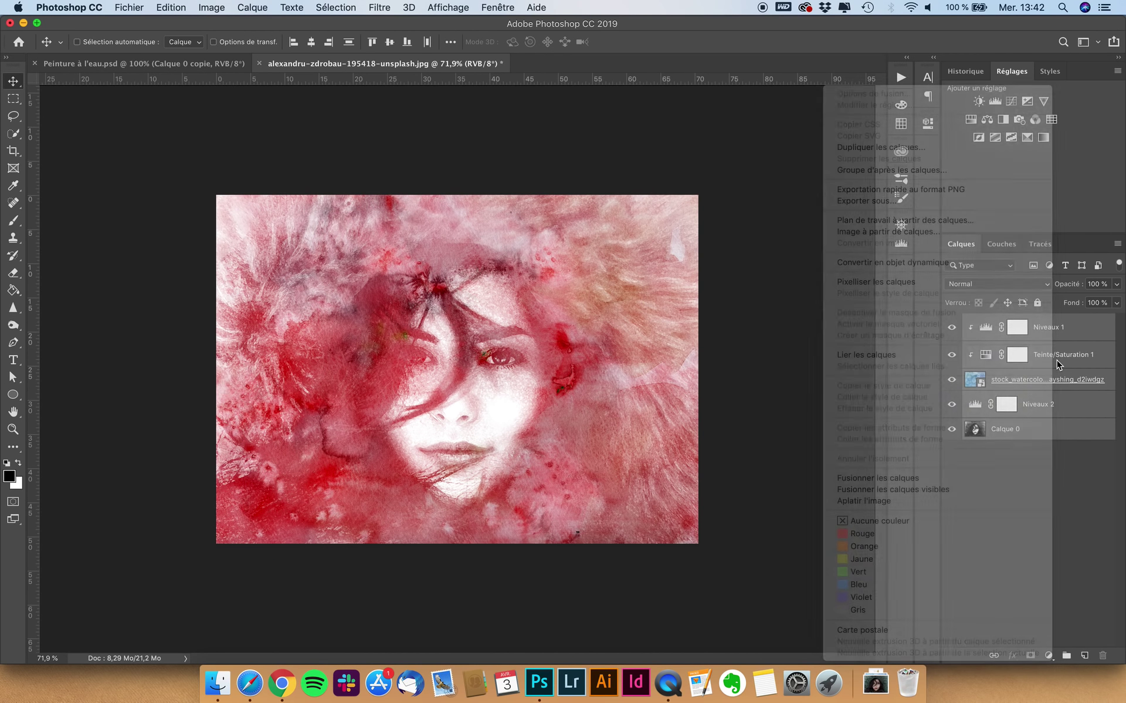
{"action": "key", "text": "super+j"}
{"action": "right_click", "coordinate": [1048, 353]}
{"action": "left_click", "coordinate": [901, 478]}
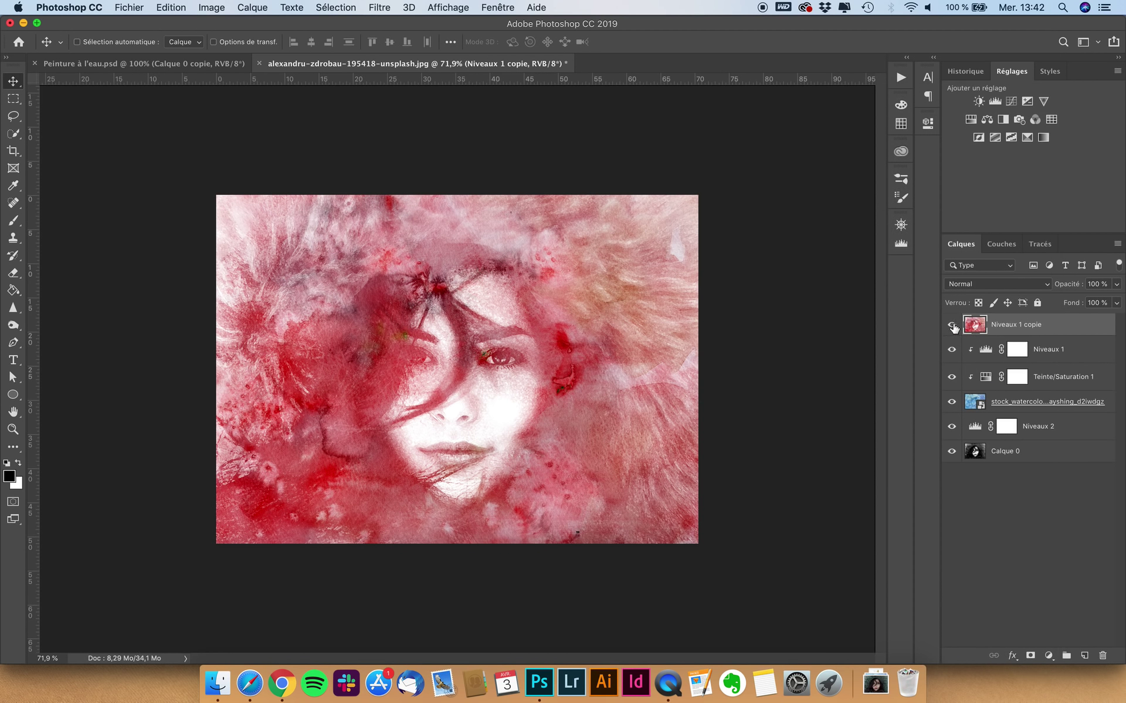
Group the original layers from Niveaux 1 down to Calque 0 beneath the merged copy.
{"action": "left_click", "coordinate": [1055, 354]}
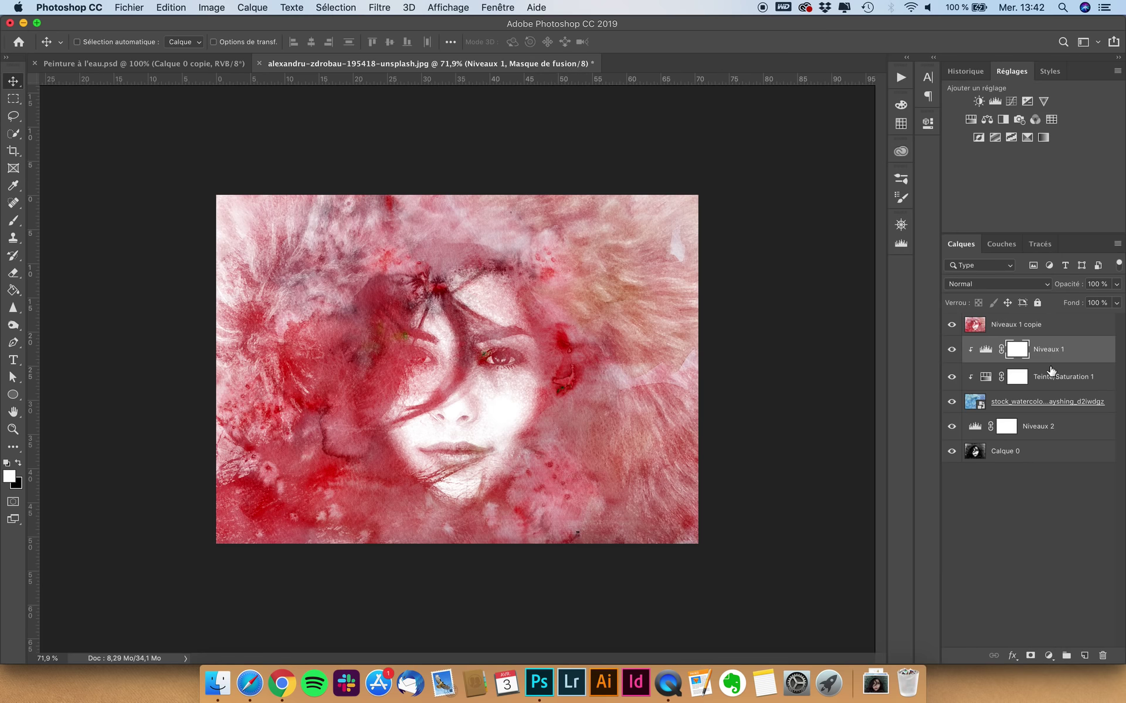
{"action": "left_click", "coordinate": [1033, 451], "text": "shift"}
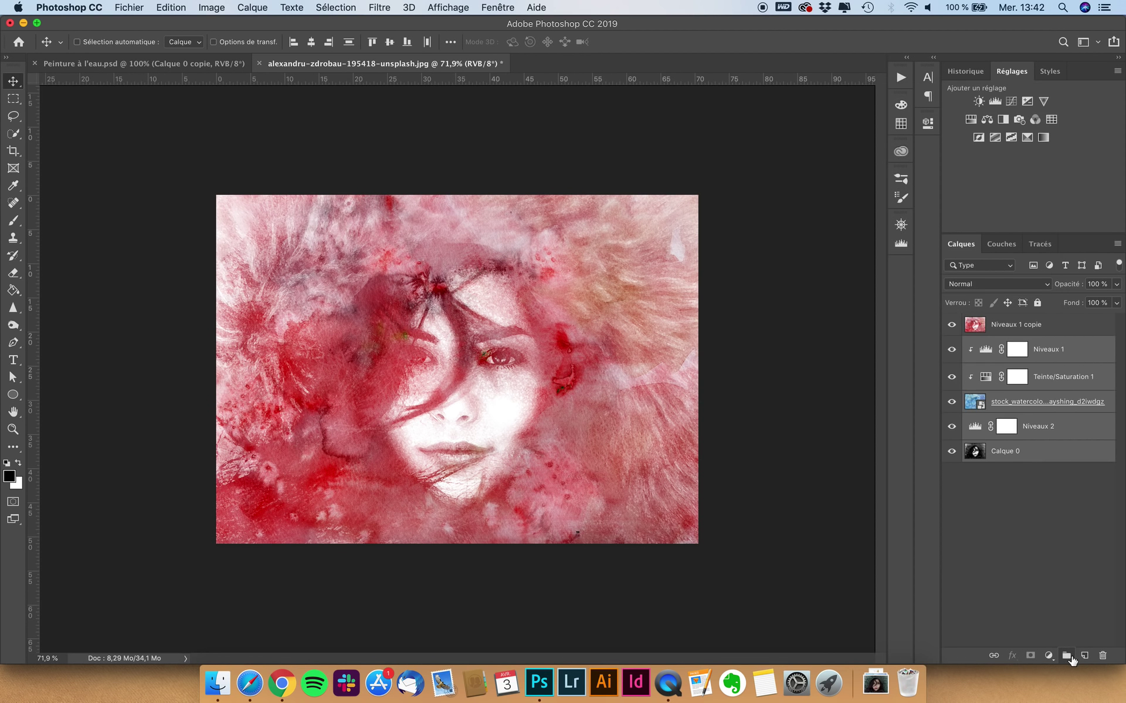
{"action": "left_click", "coordinate": [1067, 656]}
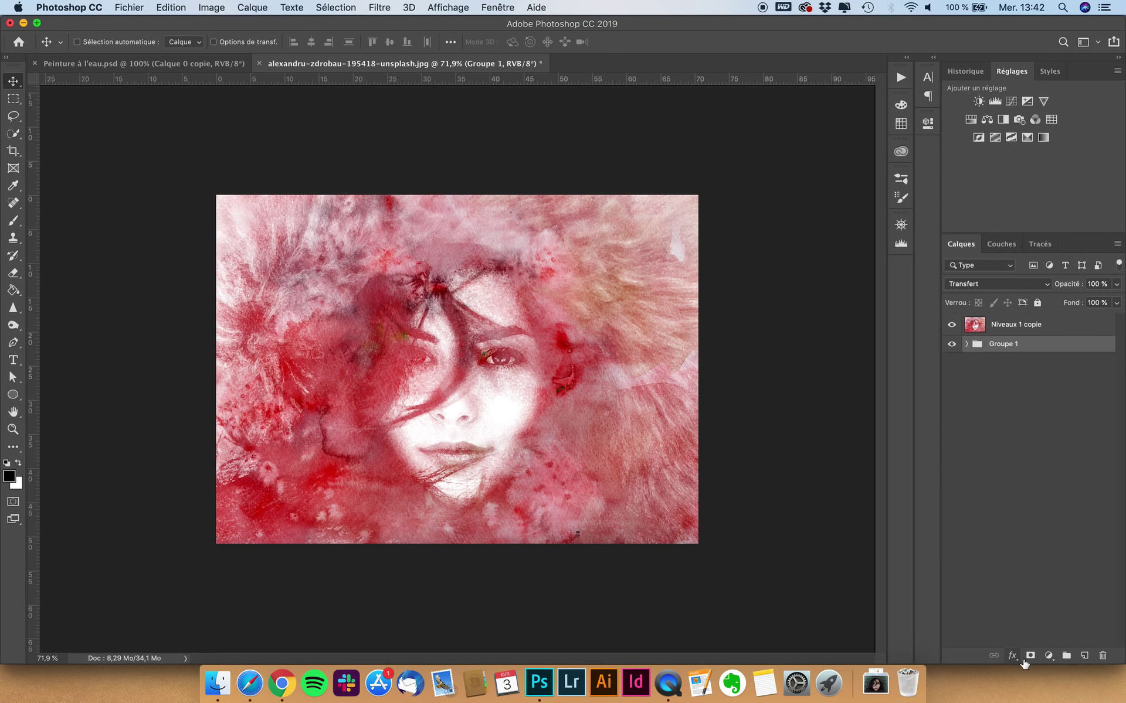
{"action": "left_click", "coordinate": [1048, 656]}
{"action": "left_click", "coordinate": [1003, 400]}
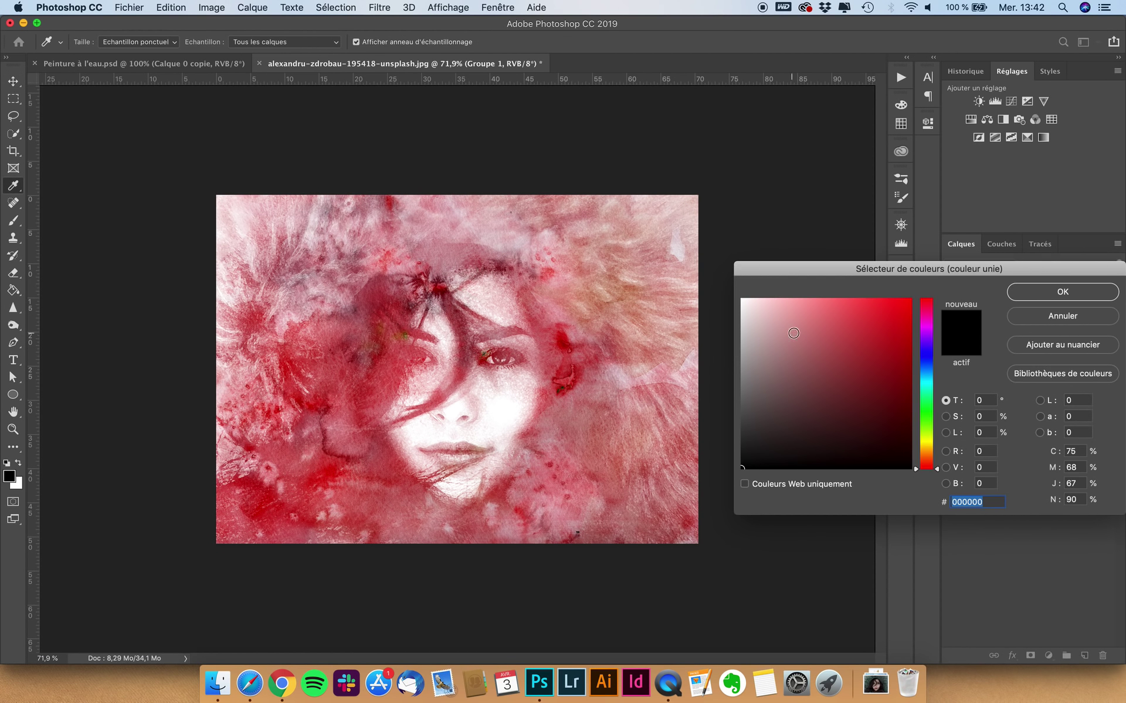
{"action": "left_click", "coordinate": [1048, 316]}
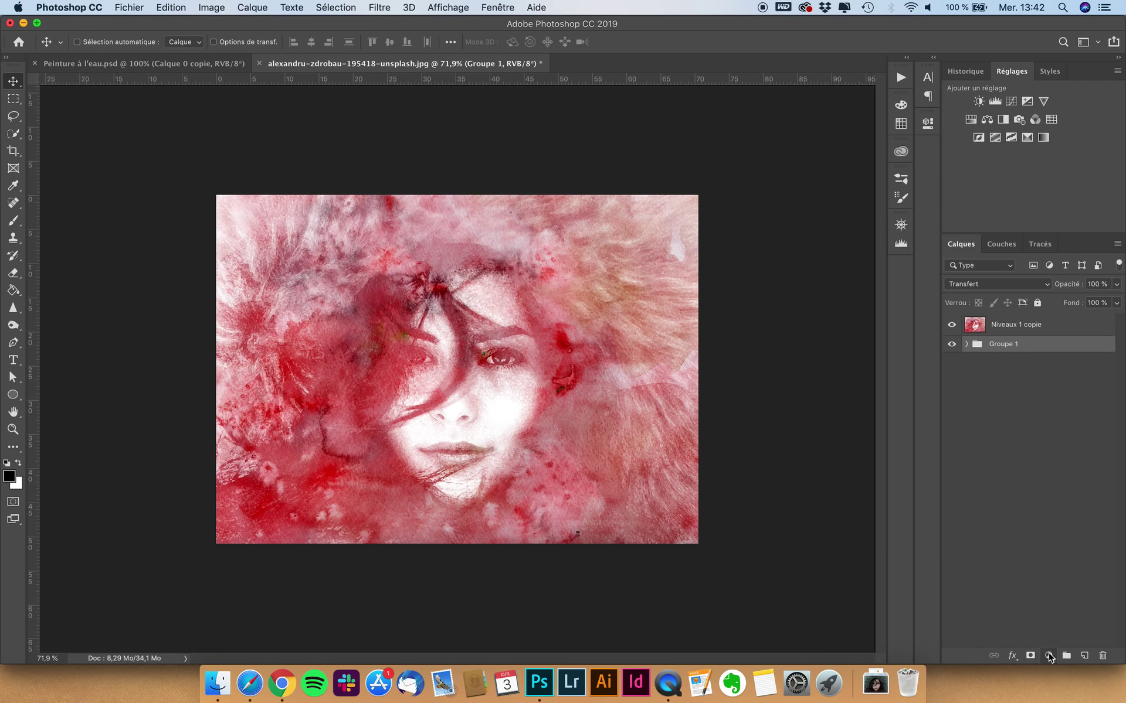
Add a white (ffffff) Couleur unie fill layer between the merged copy and Groupe 1.
{"action": "left_click", "coordinate": [1048, 656]}
{"action": "left_click", "coordinate": [1016, 400]}
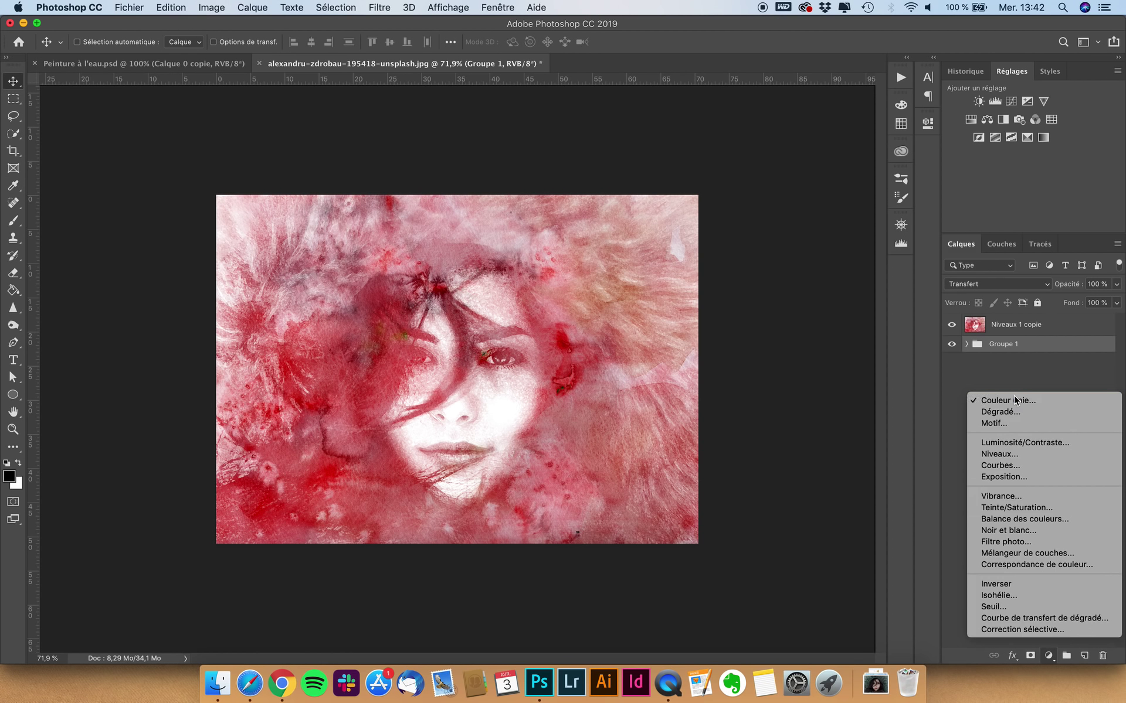
{"action": "left_click", "coordinate": [679, 247]}
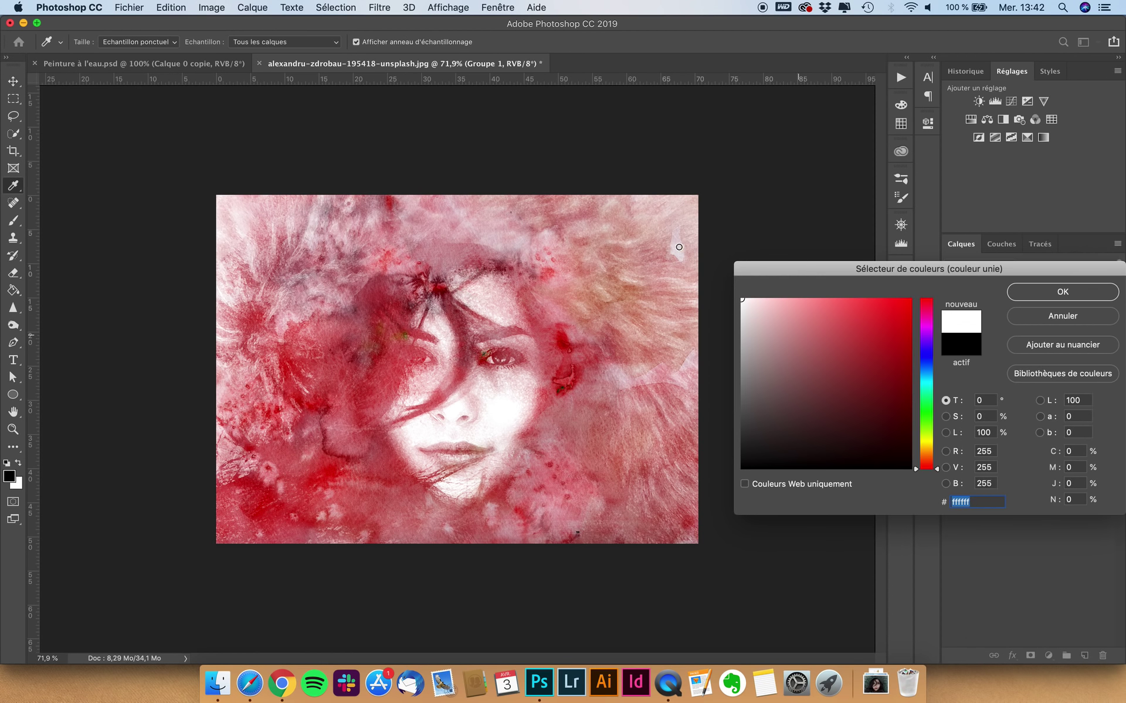
{"action": "left_click", "coordinate": [1049, 292]}
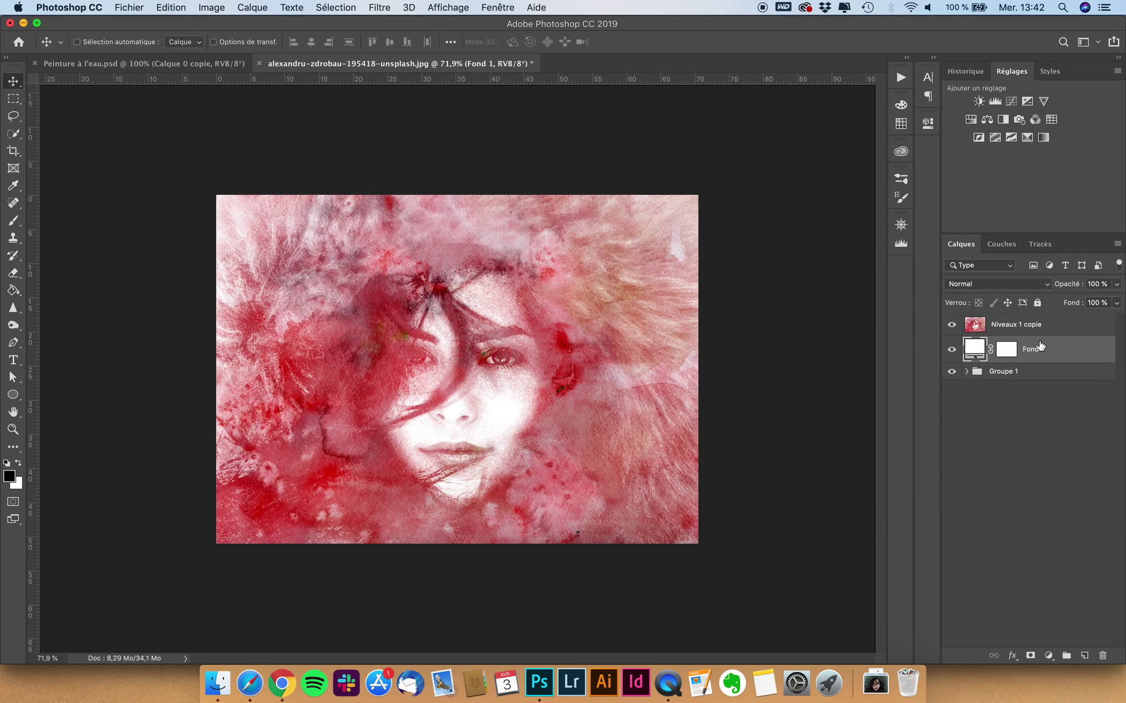
Check the merged layer Niveaux 1 copie against the white fill by toggling its visibility, and add a layer mask to it.
{"action": "left_click", "coordinate": [1003, 326]}
{"action": "left_click", "coordinate": [952, 325]}
{"action": "left_click", "coordinate": [952, 325]}
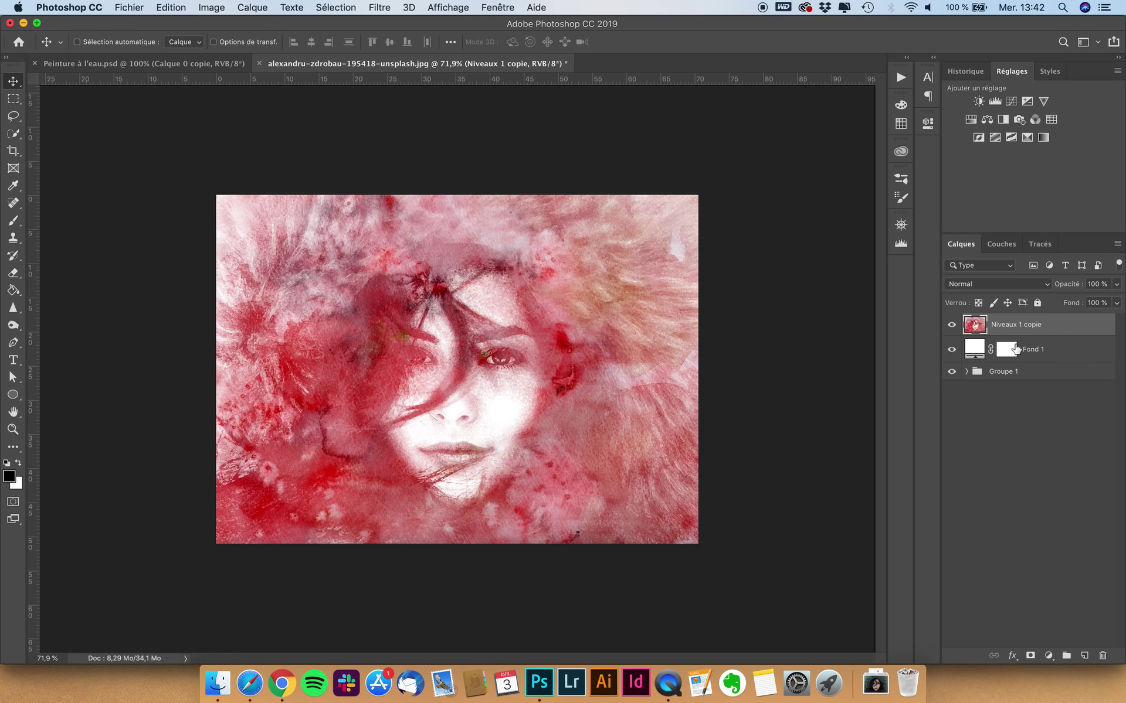
{"action": "left_click", "coordinate": [1018, 348]}
{"action": "left_click", "coordinate": [1003, 329]}
{"action": "left_click", "coordinate": [1029, 656]}
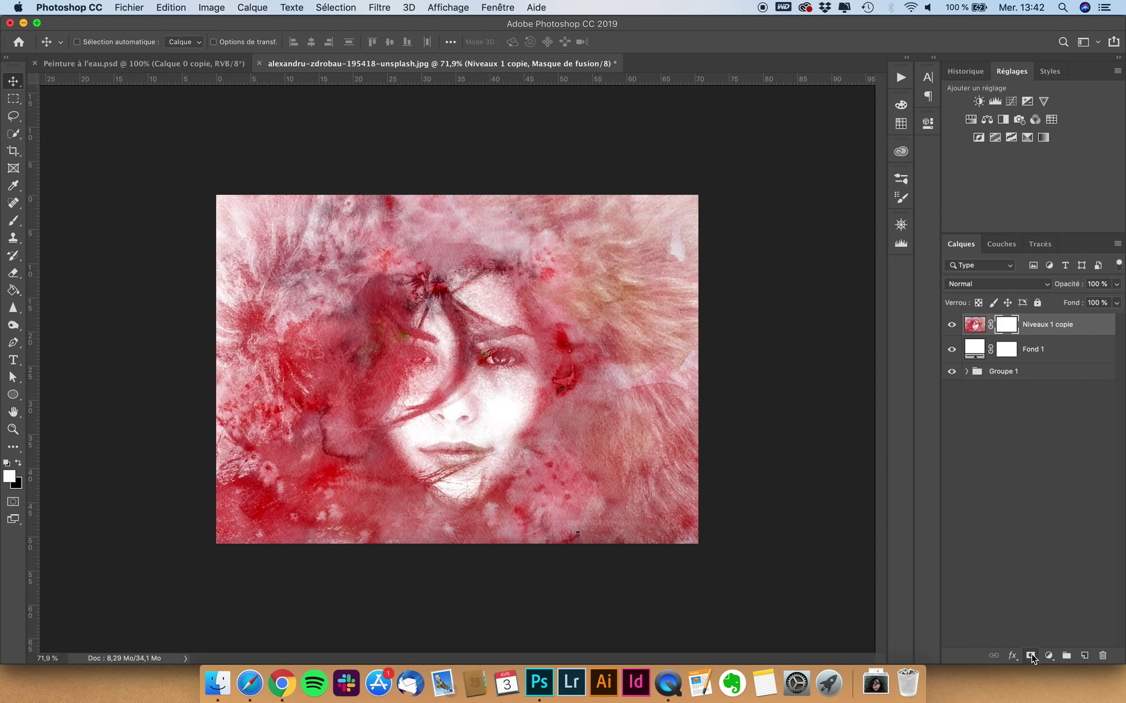
Rename the layer Niveaux 1 copie to Peinture and the fill layer Fond 1 to Fond.
{"action": "double_click", "coordinate": [1048, 326]}
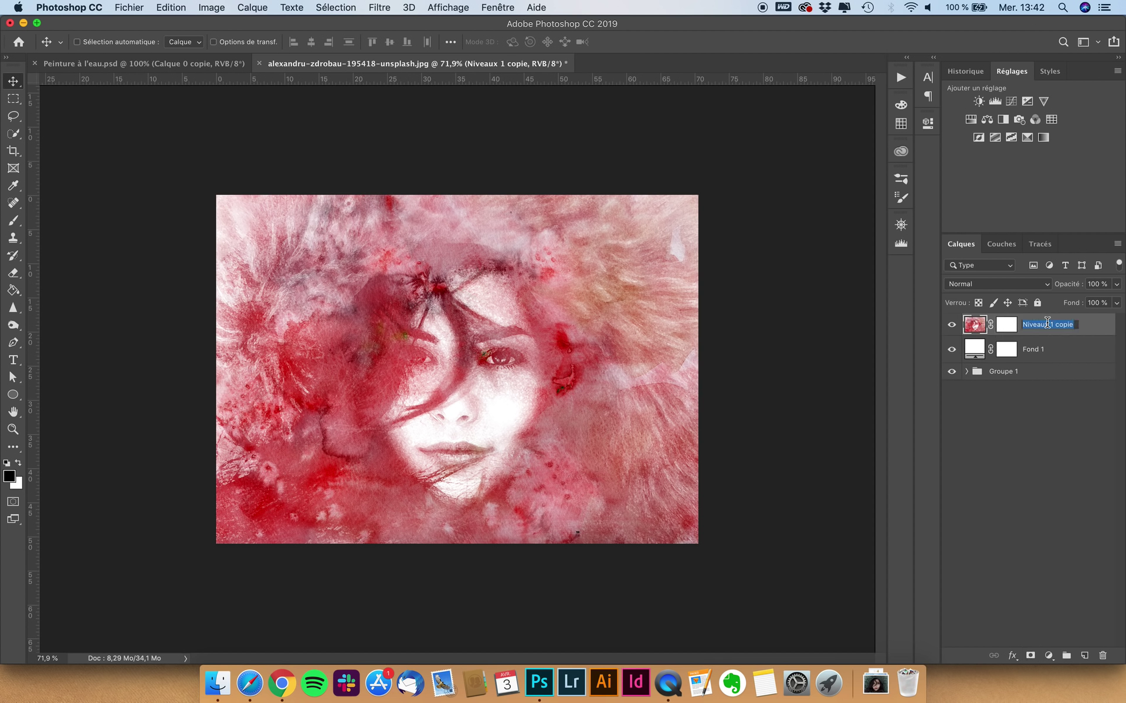
{"action": "type", "text": "Peinture"}
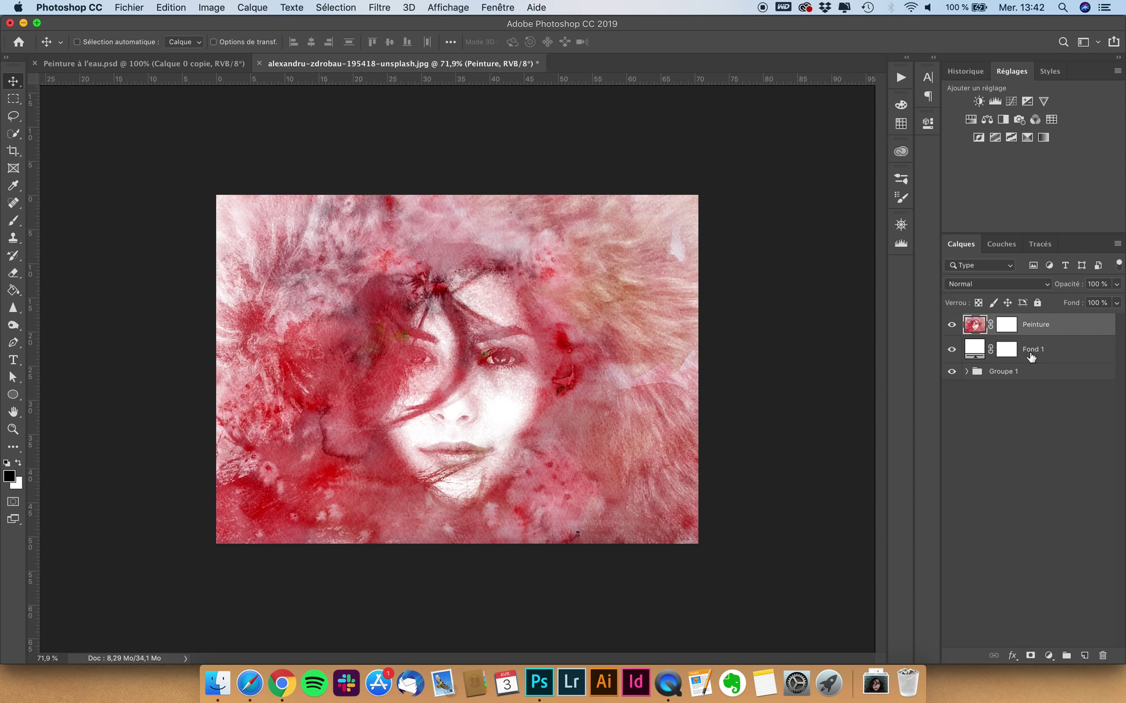
{"action": "double_click", "coordinate": [1032, 350]}
{"action": "type", "text": "F"}
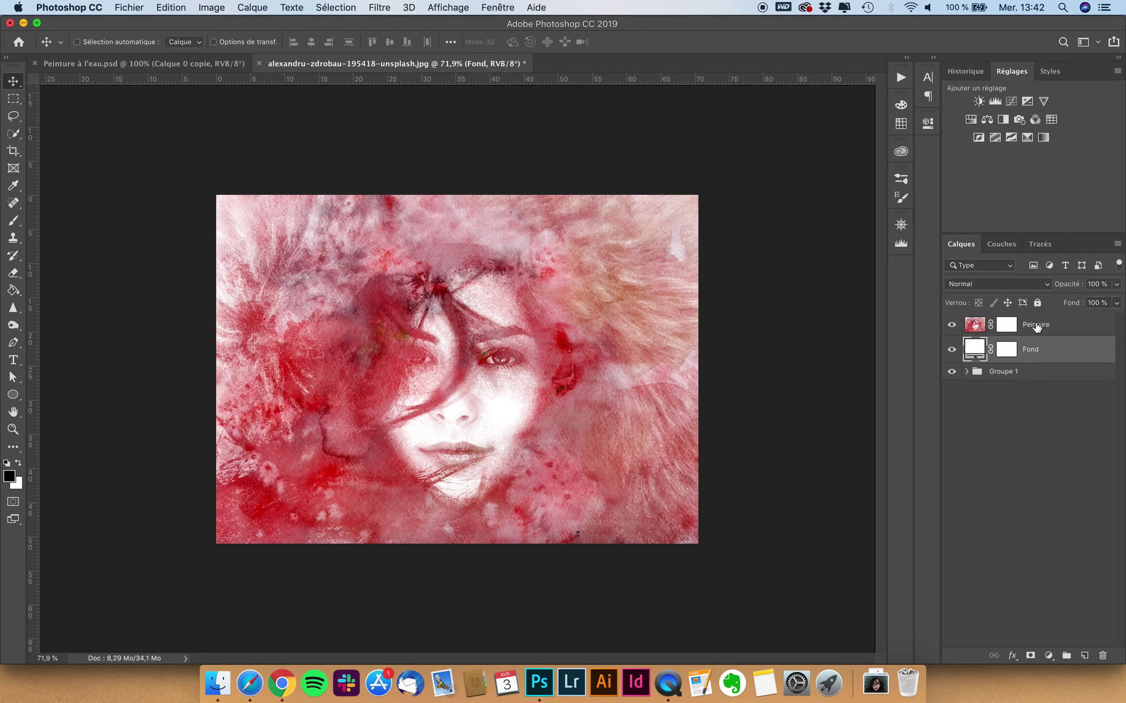
Invert the layer mask of Peinture to black so the painting is fully hidden.
{"action": "left_click", "coordinate": [1033, 327]}
{"action": "left_click", "coordinate": [1006, 326]}
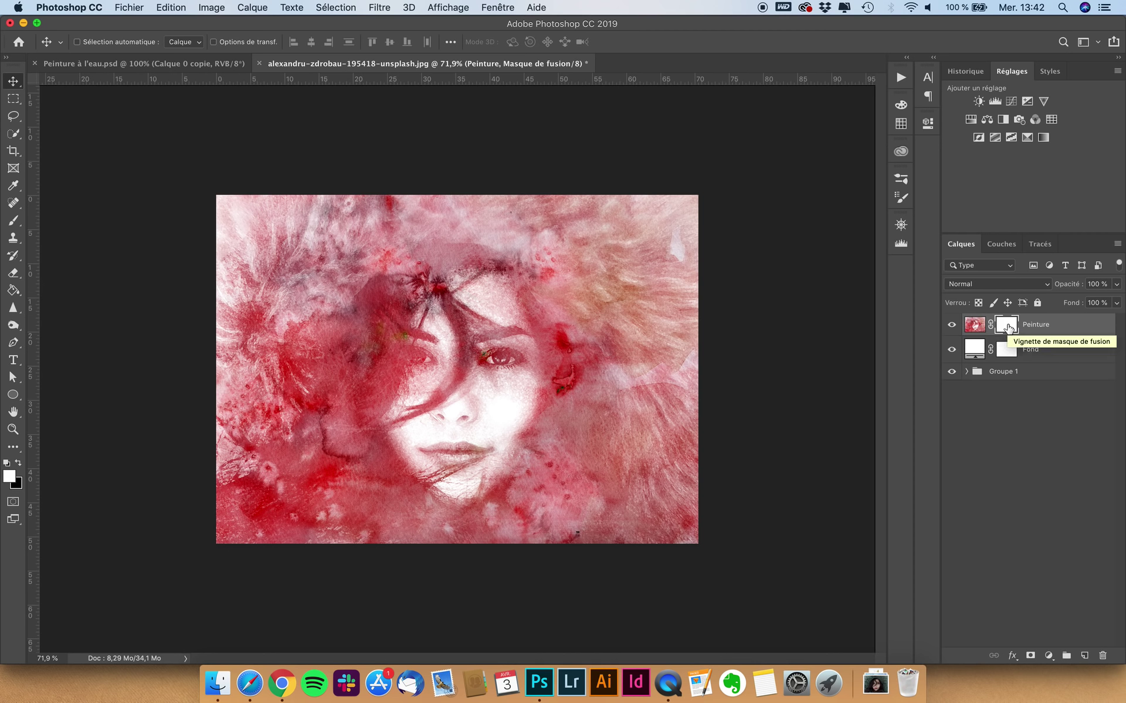
{"action": "key", "text": "super+i"}
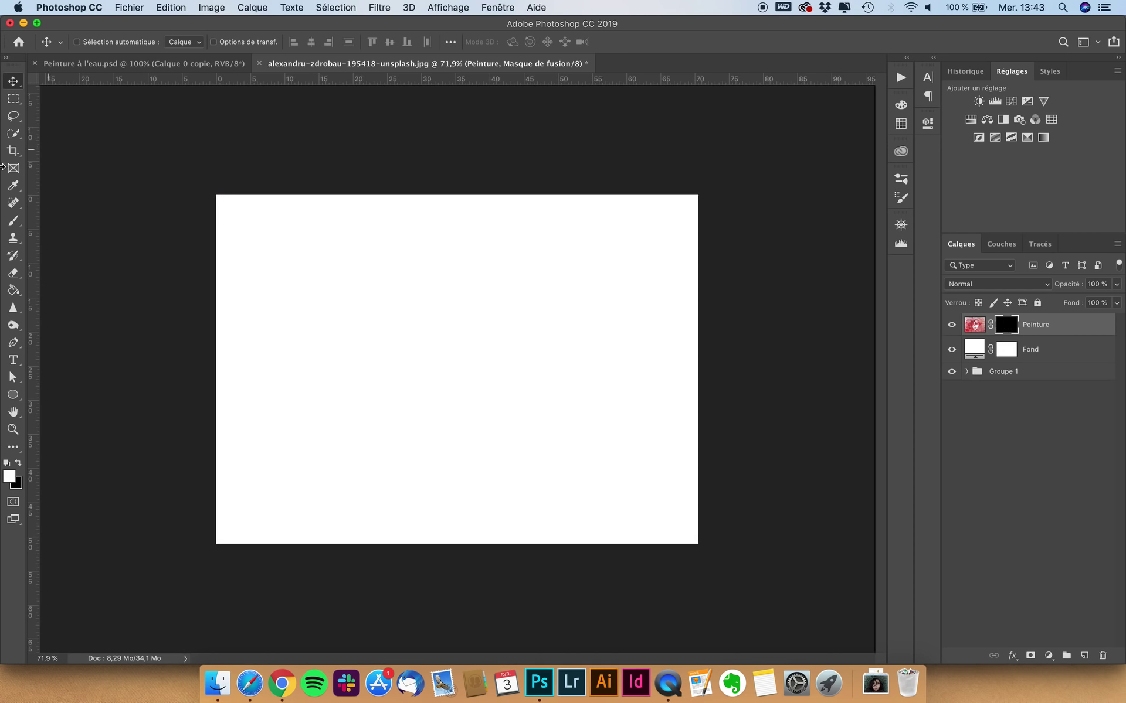
Set up the Brush tool with a Dried Blood Splatters tip from the Watercolor Splatters set at 100 % opacity.
{"action": "left_click", "coordinate": [11, 222]}
{"action": "left_click", "coordinate": [94, 43]}
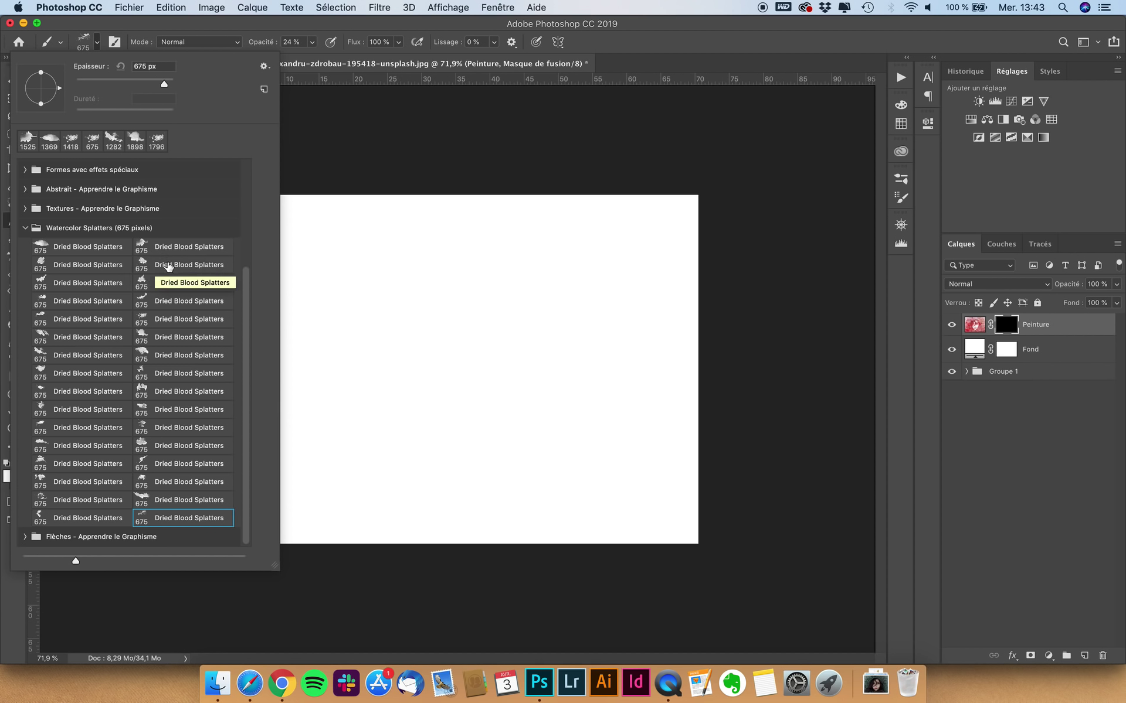
{"action": "double_click", "coordinate": [154, 266]}
{"action": "left_click", "coordinate": [85, 41]}
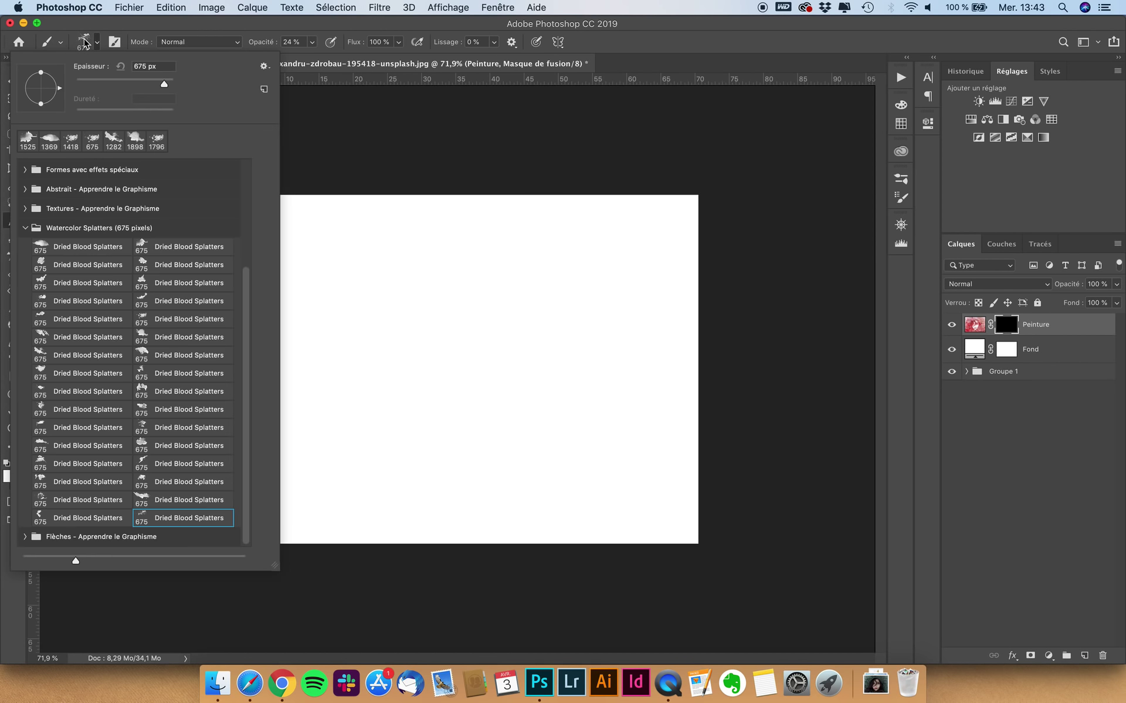
{"action": "left_click", "coordinate": [88, 322]}
{"action": "left_click", "coordinate": [302, 52]}
{"action": "left_click", "coordinate": [312, 42]}
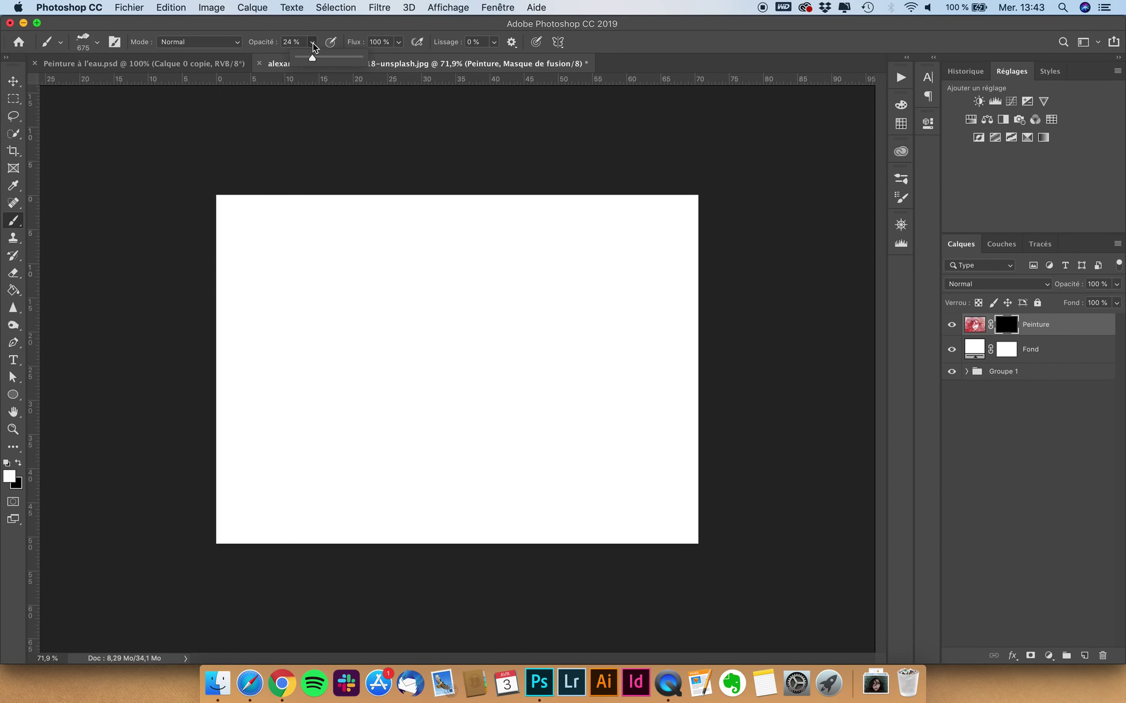
{"action": "left_click_drag", "start_coordinate": [312, 59], "coordinate": [359, 48]}
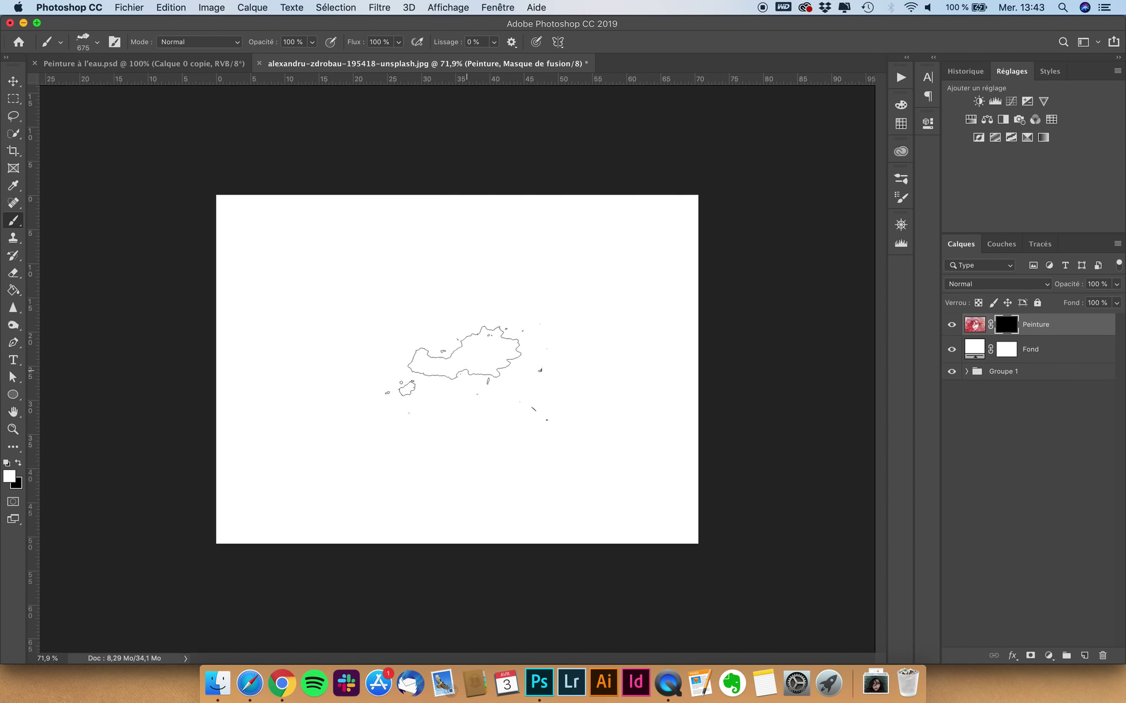
Enlarge the splatter brush to about 1222 px and stamp it in white over the eyes on the Peinture mask.
{"action": "left_click_drag", "start_coordinate": [451, 369], "coordinate": [496, 373]}
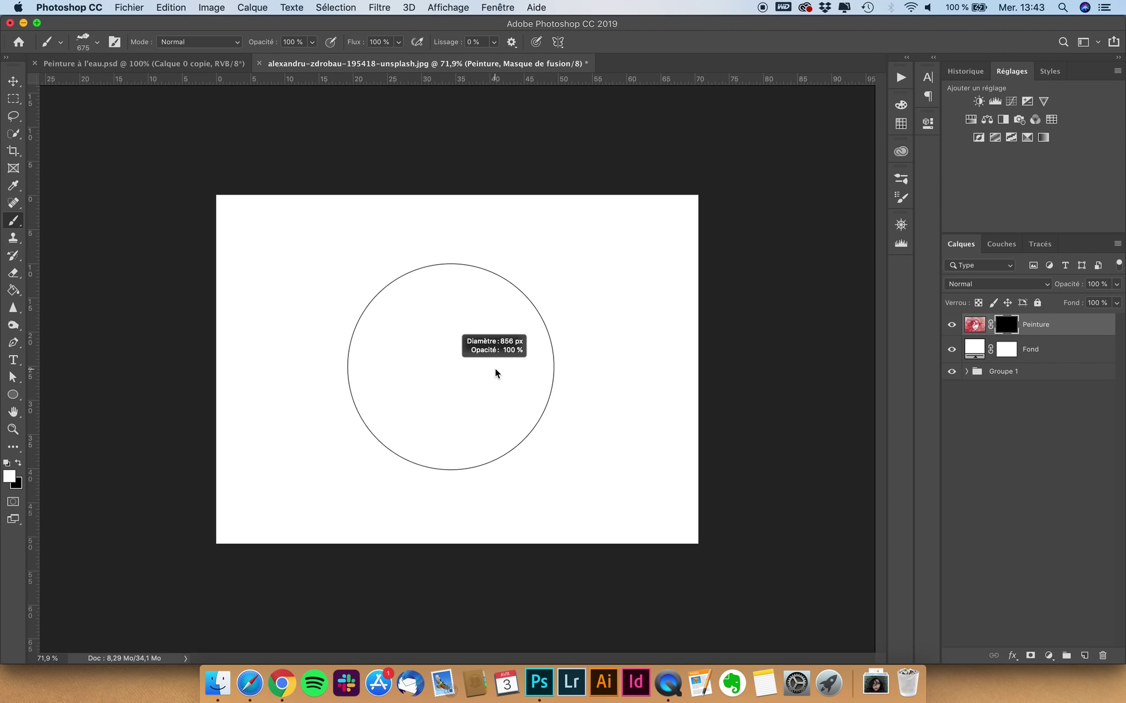
{"action": "mouse_move", "coordinate": [496, 374]}
{"action": "left_mouse_down"}
{"action": "mouse_move", "coordinate": [563, 367]}
{"action": "mouse_move", "coordinate": [515, 350]}
{"action": "mouse_move", "coordinate": [587, 349]}
{"action": "left_mouse_up"}
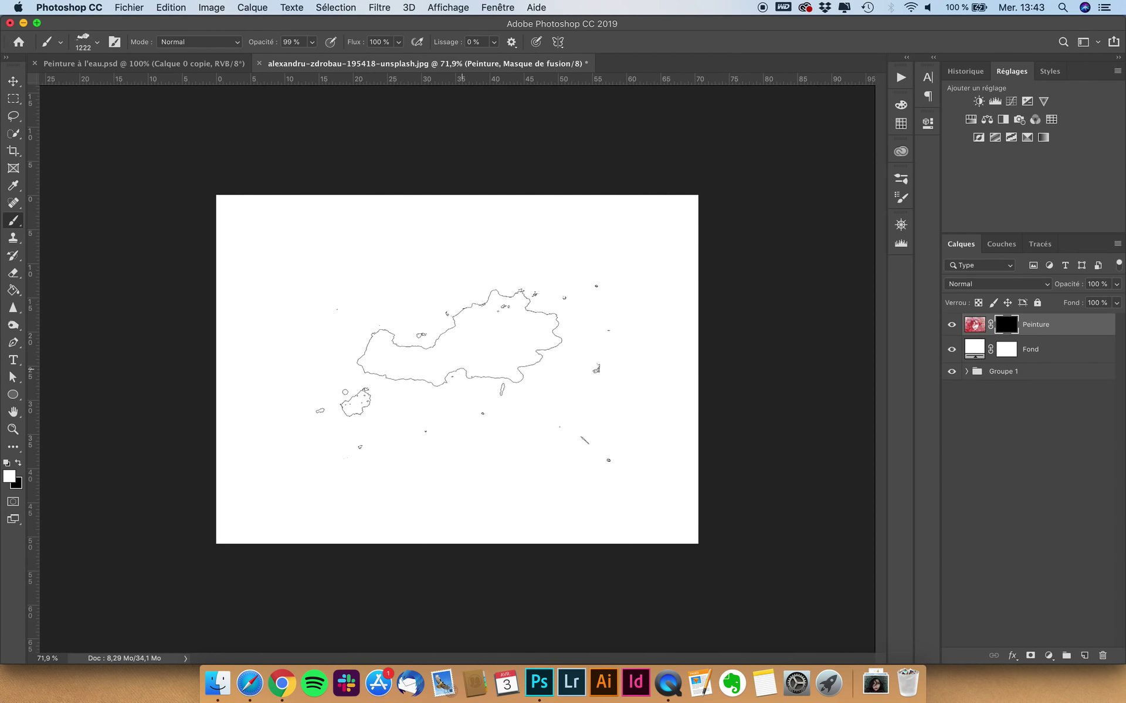
{"action": "left_click", "coordinate": [478, 359]}
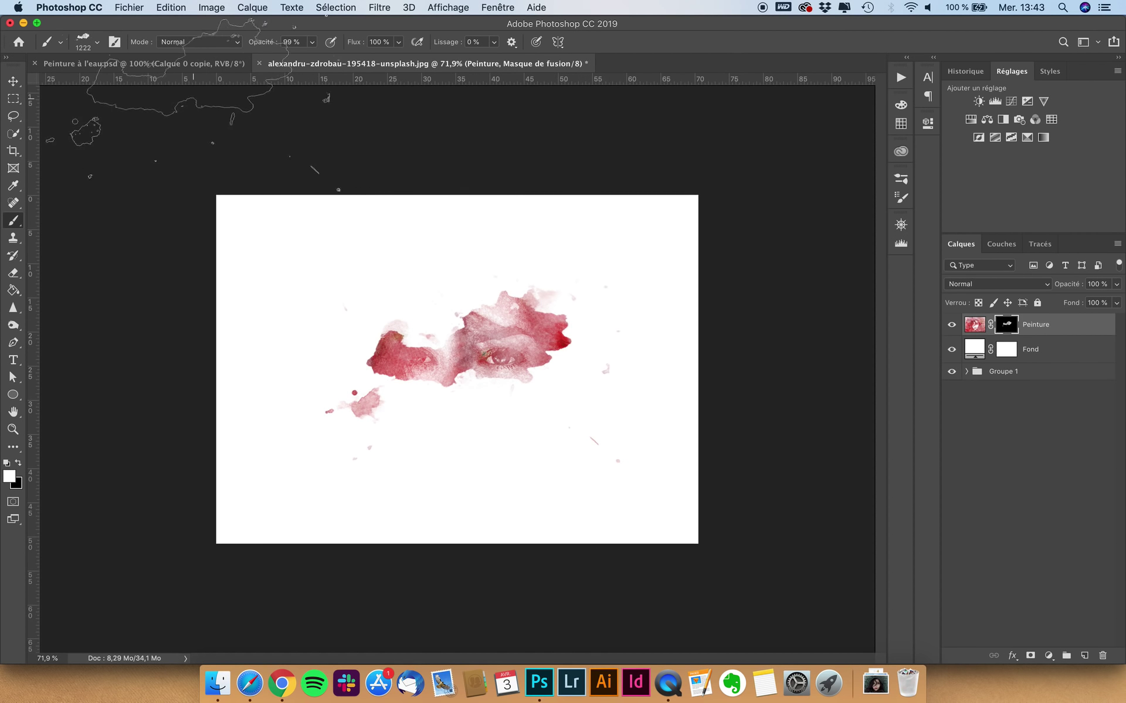
Stamp two other Dried Blood Splatters tips at 675 px on the mask, one above the eyes and one over the nose.
{"action": "left_click", "coordinate": [96, 41]}
{"action": "left_click_drag", "start_coordinate": [166, 83], "coordinate": [162, 82]}
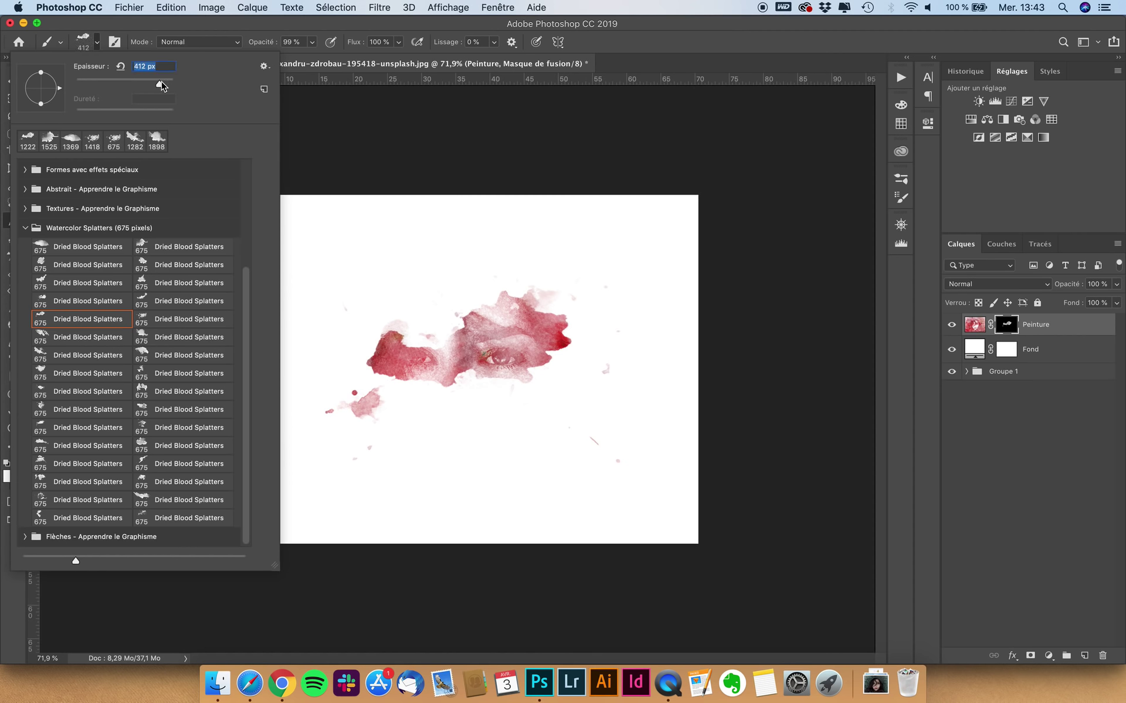
{"action": "left_click", "coordinate": [170, 300]}
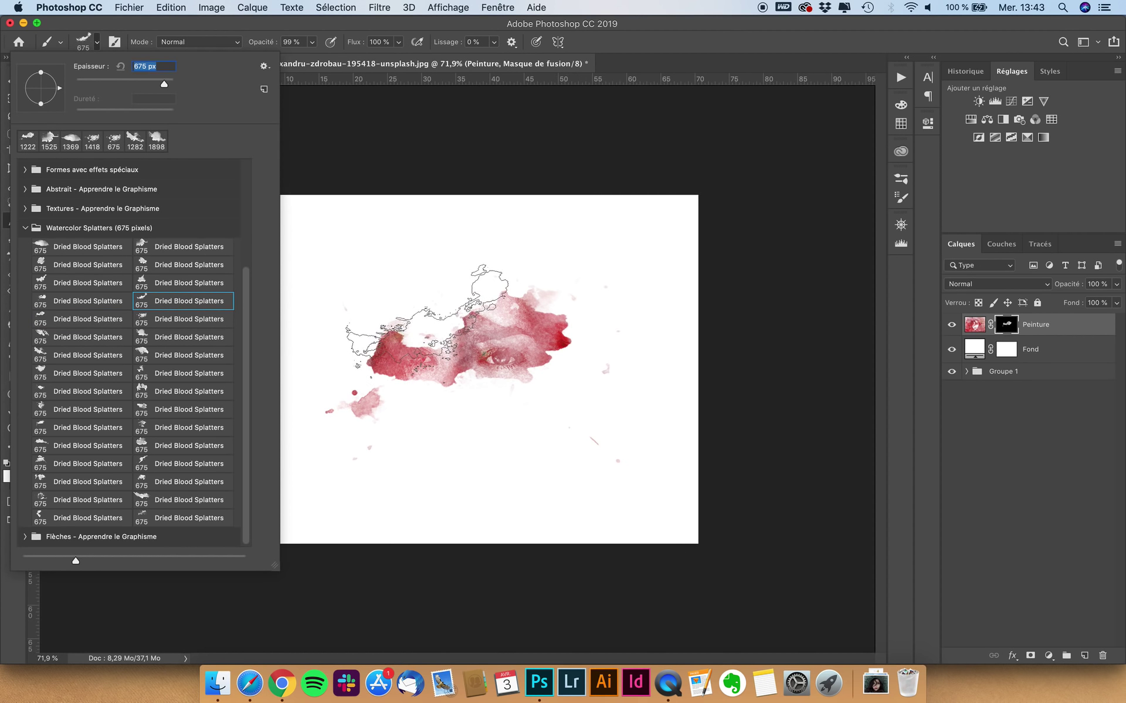
{"action": "key", "text": "Return"}
{"action": "left_click", "coordinate": [84, 48]}
{"action": "left_click", "coordinate": [167, 356]}
{"action": "key", "text": "Return"}
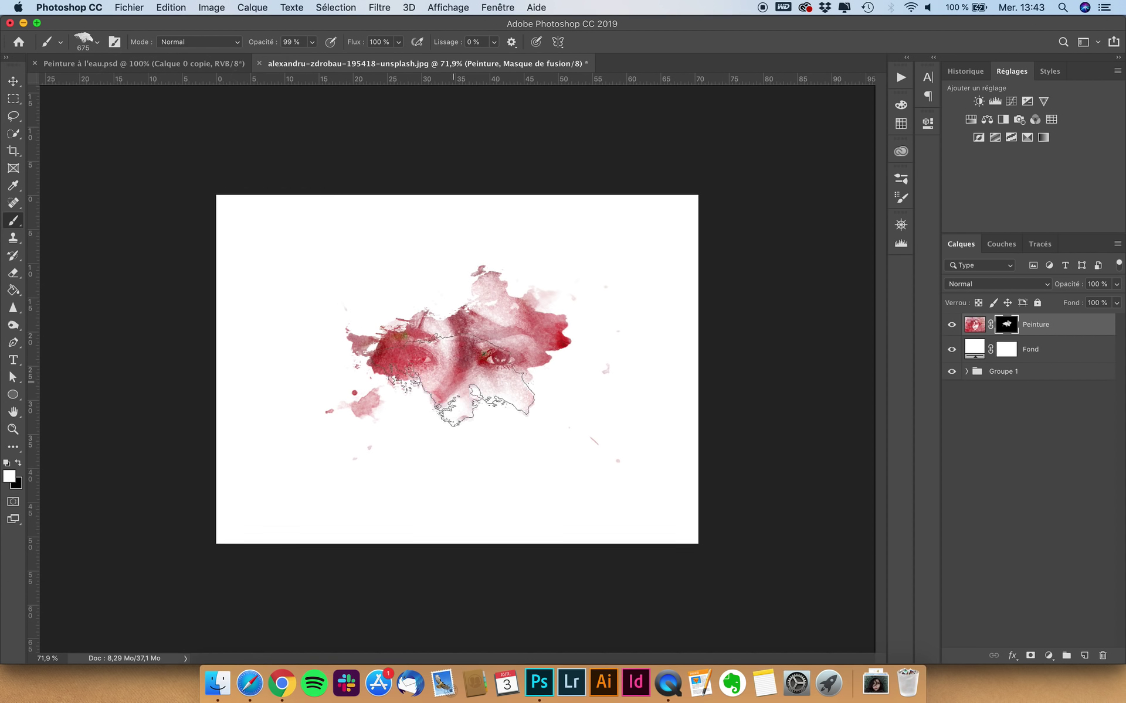
Try stamping a dripping splatter tip at about 1030 px over the face and upper left of the image, and undo it.
{"action": "left_click", "coordinate": [85, 47]}
{"action": "left_click", "coordinate": [167, 388]}
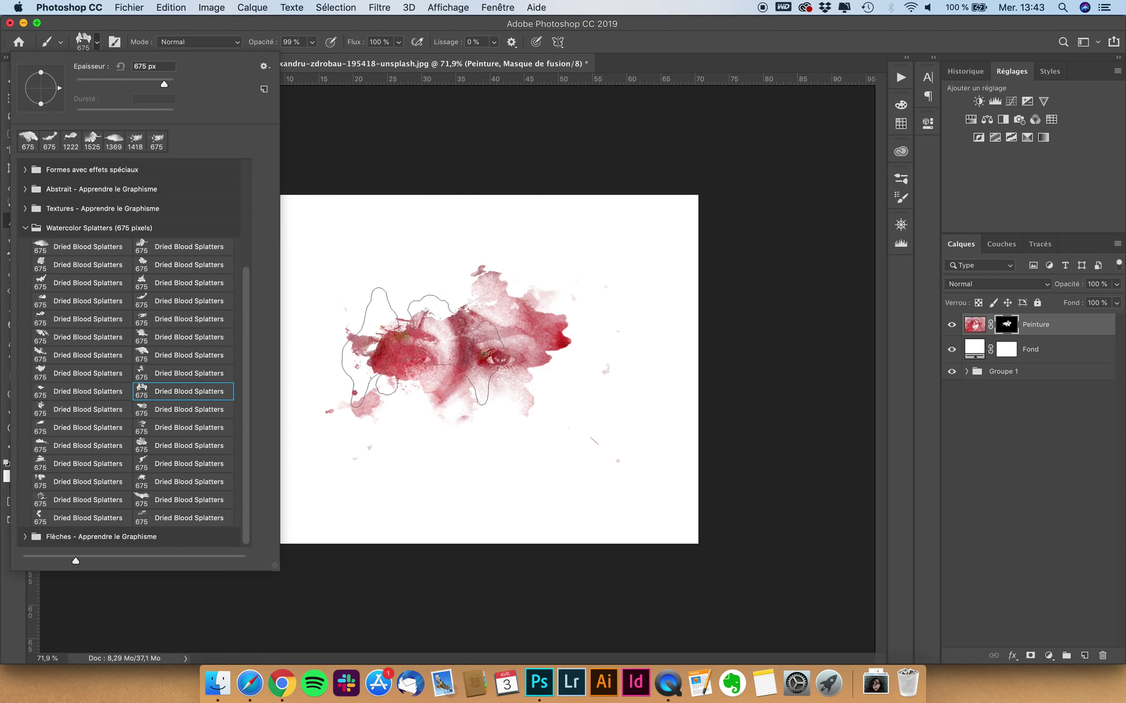
{"action": "key", "text": "Return"}
{"action": "left_click", "coordinate": [446, 354]}
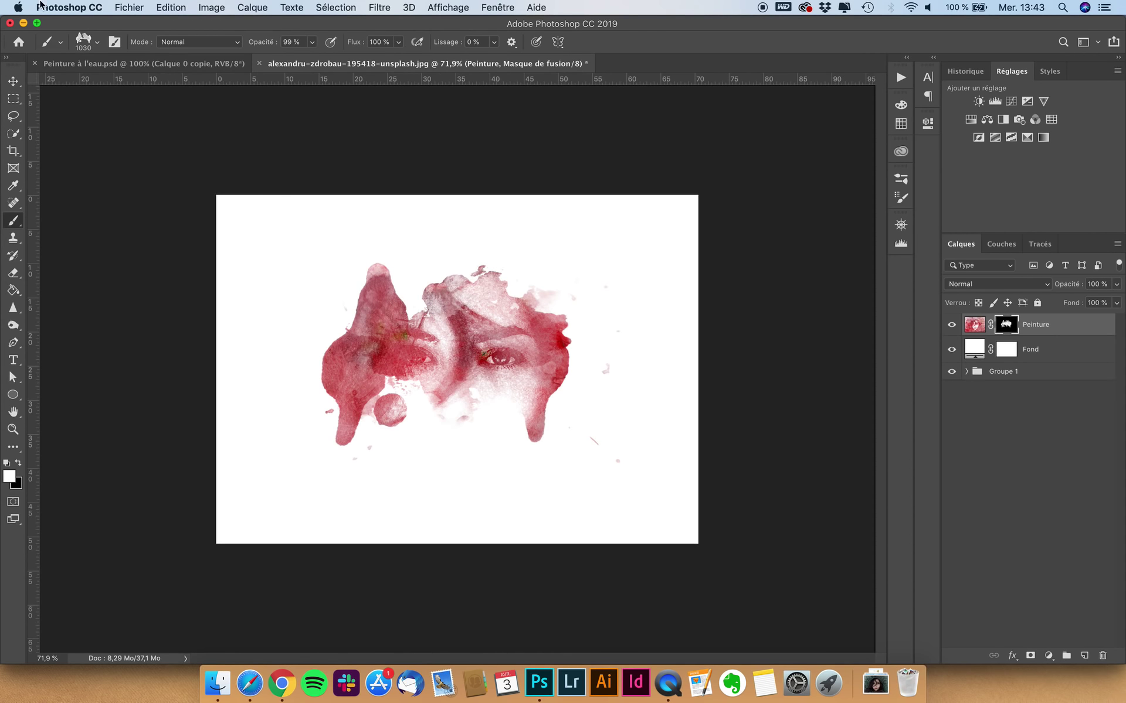
{"action": "left_click", "coordinate": [77, 52]}
{"action": "left_click", "coordinate": [161, 363]}
{"action": "key", "text": "Return"}
{"action": "left_click", "coordinate": [355, 284]}
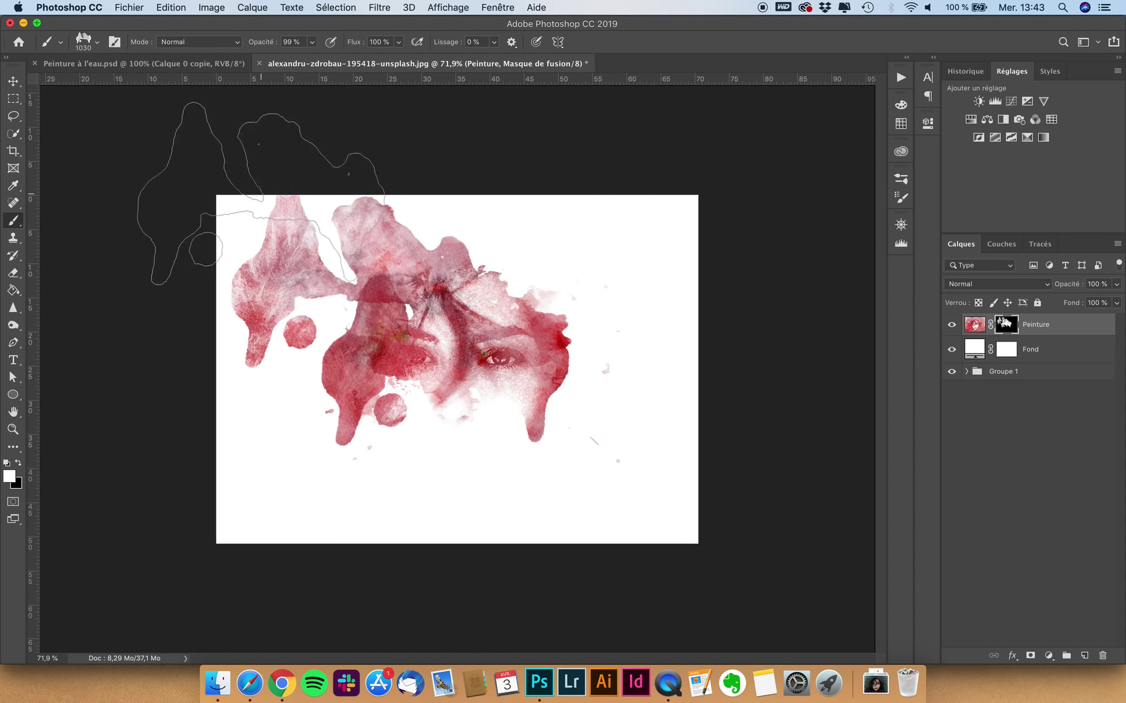
{"action": "key", "text": "super+z"}
{"action": "key", "text": "super+z"}
Stamp a wide, ragged splatter tip at about 1308 px across the eyes and cheeks on the Peinture mask.
{"action": "left_click", "coordinate": [85, 44]}
{"action": "left_click", "coordinate": [162, 411]}
{"action": "key", "text": "Return"}
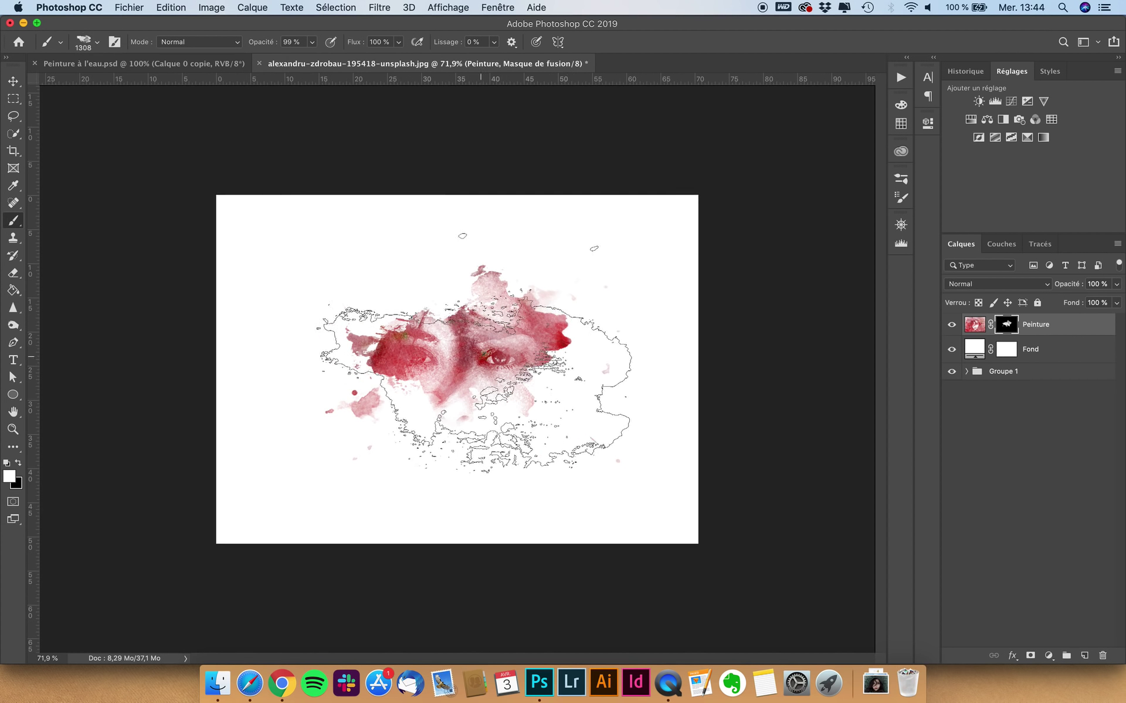
{"action": "left_click", "coordinate": [440, 339]}
Stamp an elongated splatter tip with a thin drip at about 1484 px across the eye area of the mask.
{"action": "left_click", "coordinate": [82, 42]}
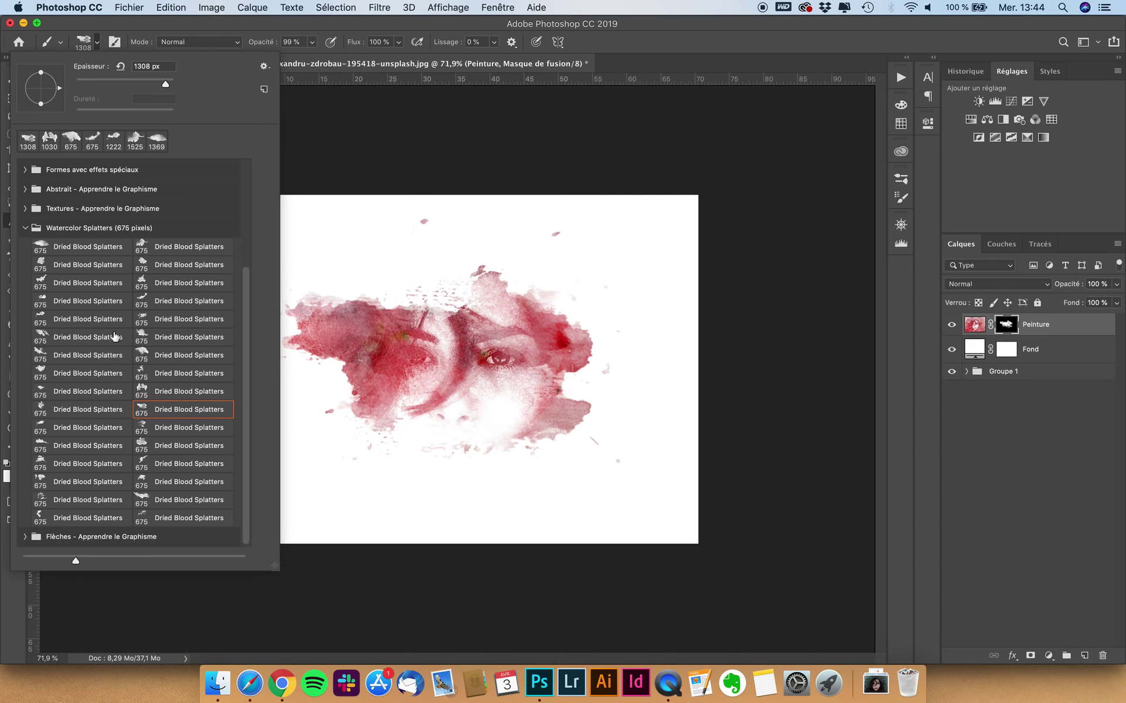
{"action": "left_click", "coordinate": [91, 426]}
{"action": "left_click_drag", "start_coordinate": [422, 355], "coordinate": [574, 349]}
{"action": "left_click", "coordinate": [453, 371]}
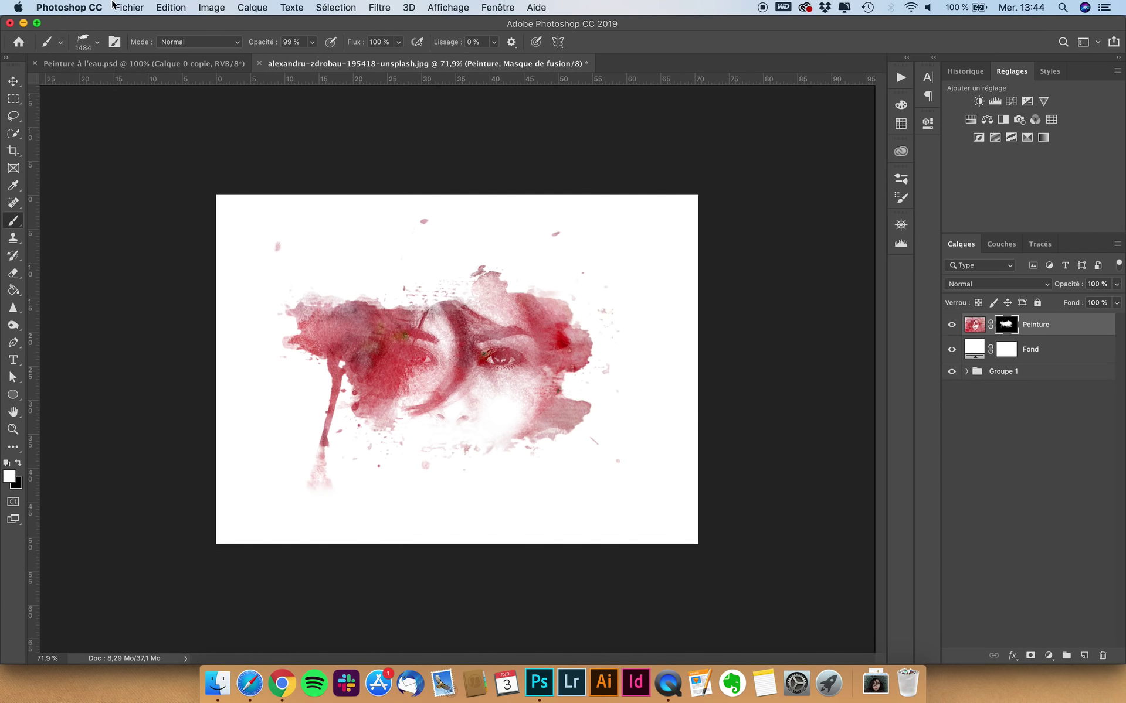
Stamp a rounded splatter tip at about 1146 px over the lower face to reveal the mouth and cheeks.
{"action": "left_click", "coordinate": [82, 42]}
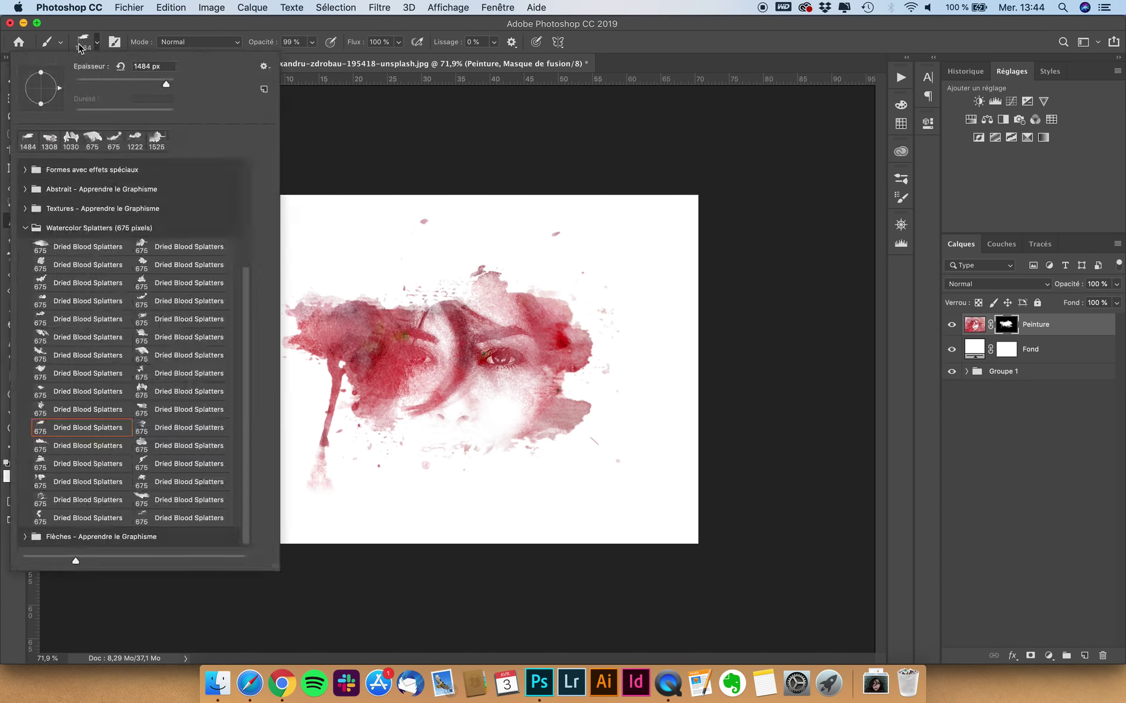
{"action": "left_click", "coordinate": [172, 448]}
{"action": "left_click_drag", "start_coordinate": [439, 398], "coordinate": [585, 387]}
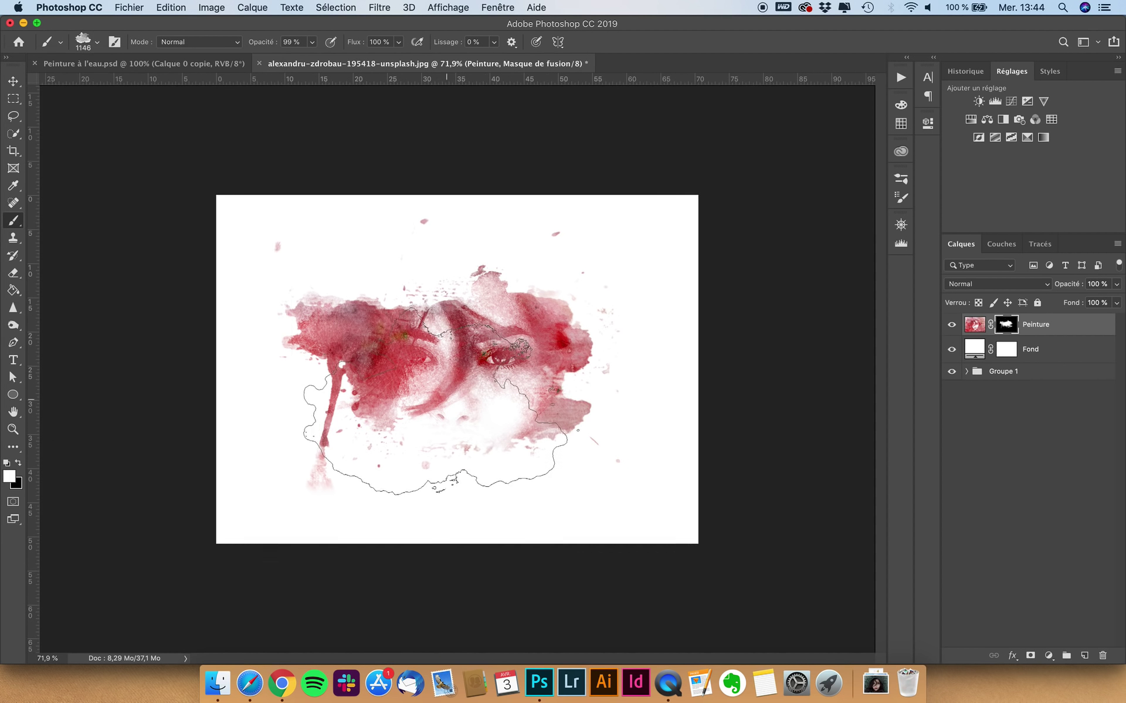
{"action": "left_click", "coordinate": [457, 375]}
Lower the brush opacity to 64 % and stamp a different splatter tip at about 1609 px over the lower face and right side.
{"action": "left_click", "coordinate": [312, 43]}
{"action": "left_click", "coordinate": [286, 59]}
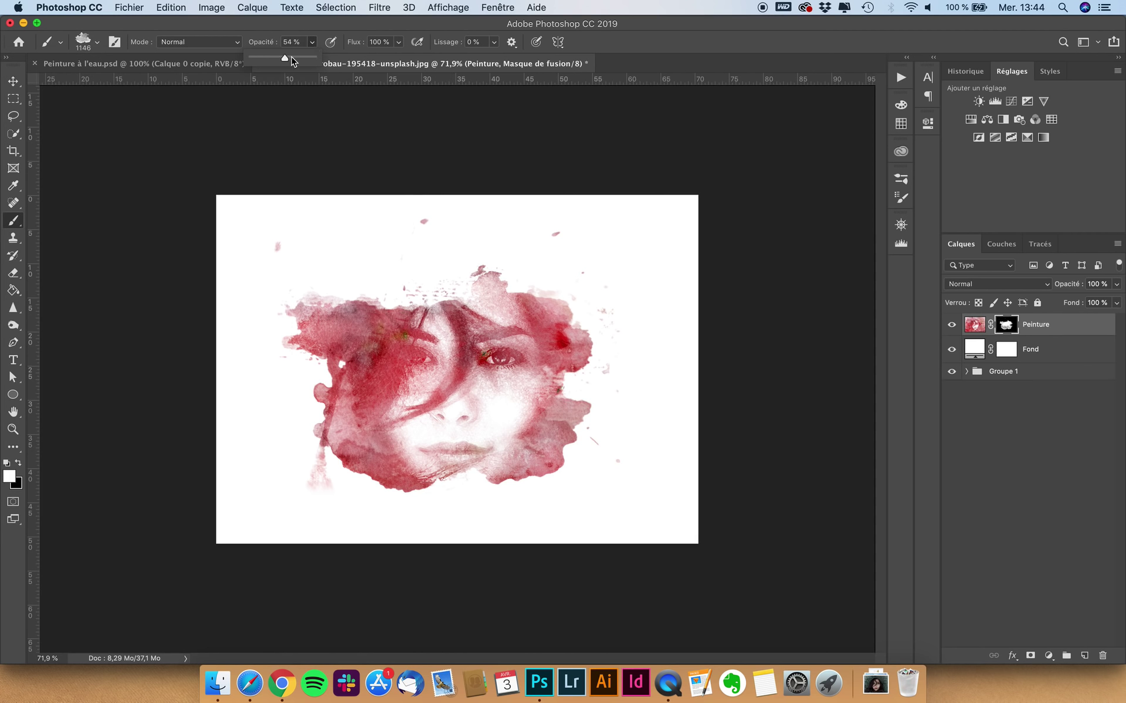
{"action": "left_click", "coordinate": [85, 41]}
{"action": "left_click", "coordinate": [88, 282]}
{"action": "key", "text": "Return"}
{"action": "left_click_drag", "start_coordinate": [465, 301], "coordinate": [638, 316]}
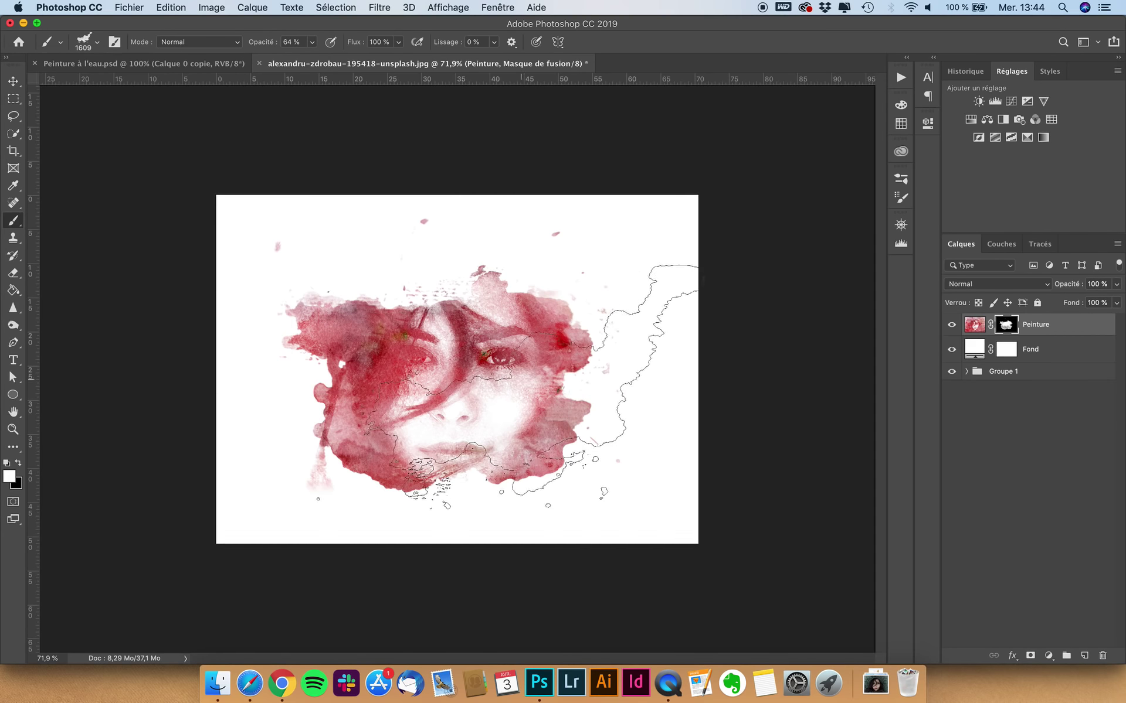
{"action": "left_click", "coordinate": [469, 399]}
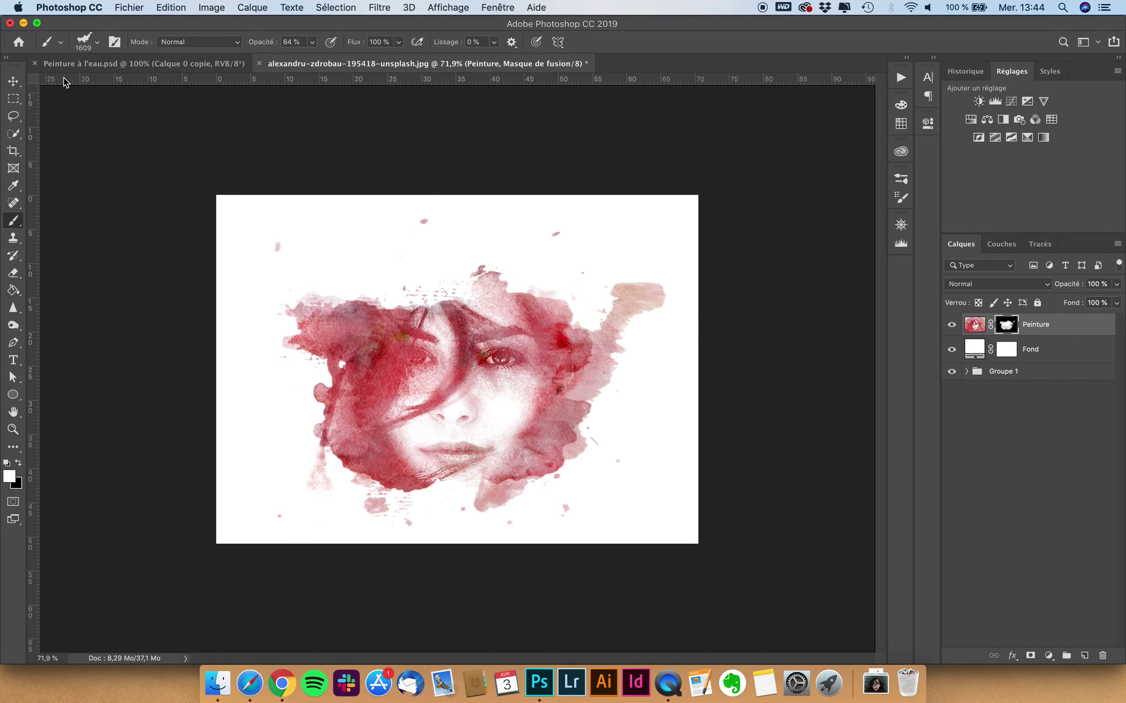
{"action": "left_click", "coordinate": [91, 37]}
{"action": "left_click", "coordinate": [171, 306]}
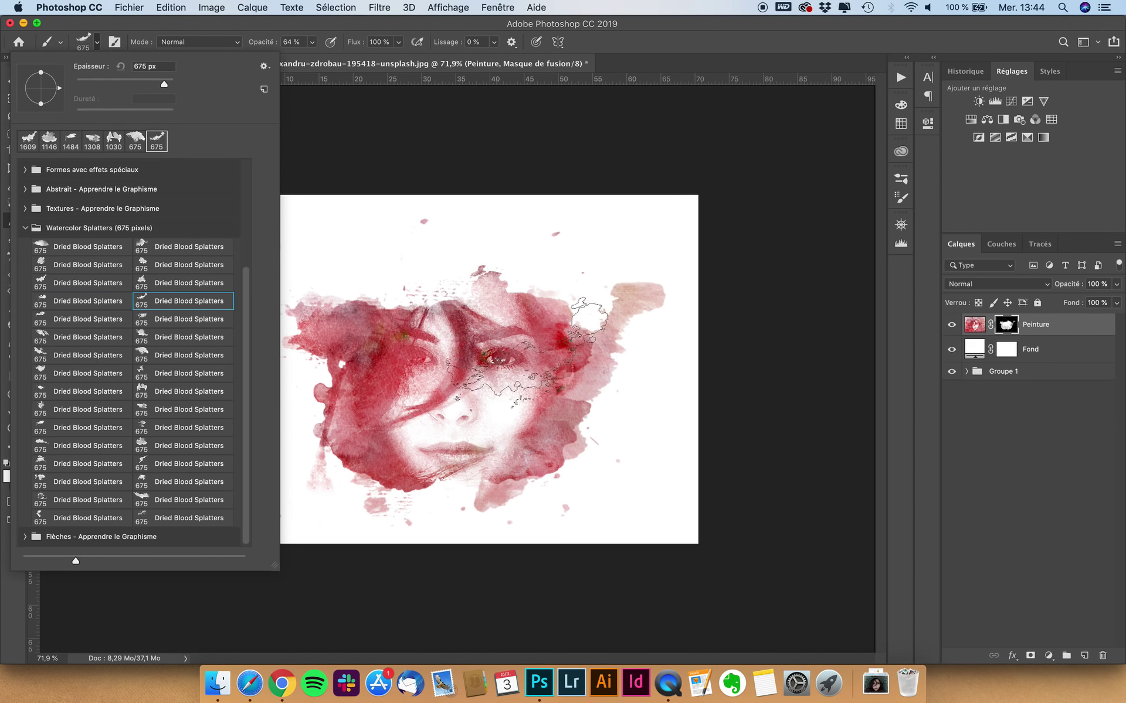
{"action": "key", "text": "Return"}
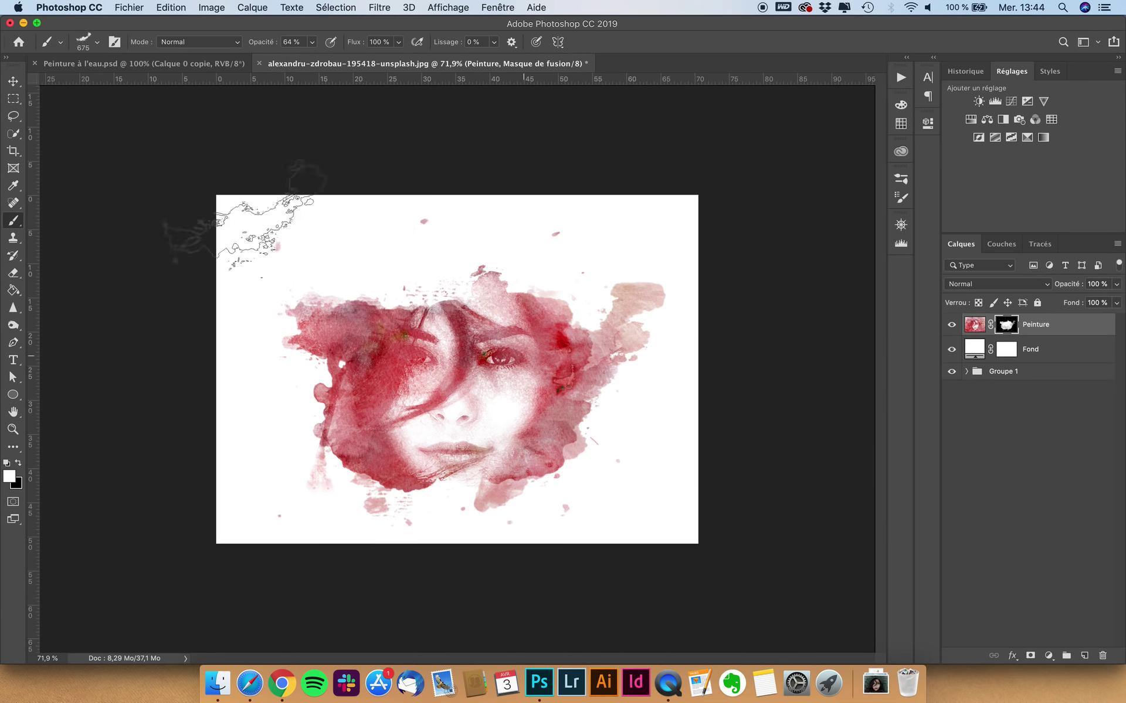
Stamp another splatter tip at about 1510 px over the forehead and hair on the Peinture mask.
{"action": "left_click", "coordinate": [85, 39]}
{"action": "left_click", "coordinate": [80, 462]}
{"action": "left_click_drag", "start_coordinate": [404, 311], "coordinate": [613, 314]}
{"action": "left_click", "coordinate": [463, 281]}
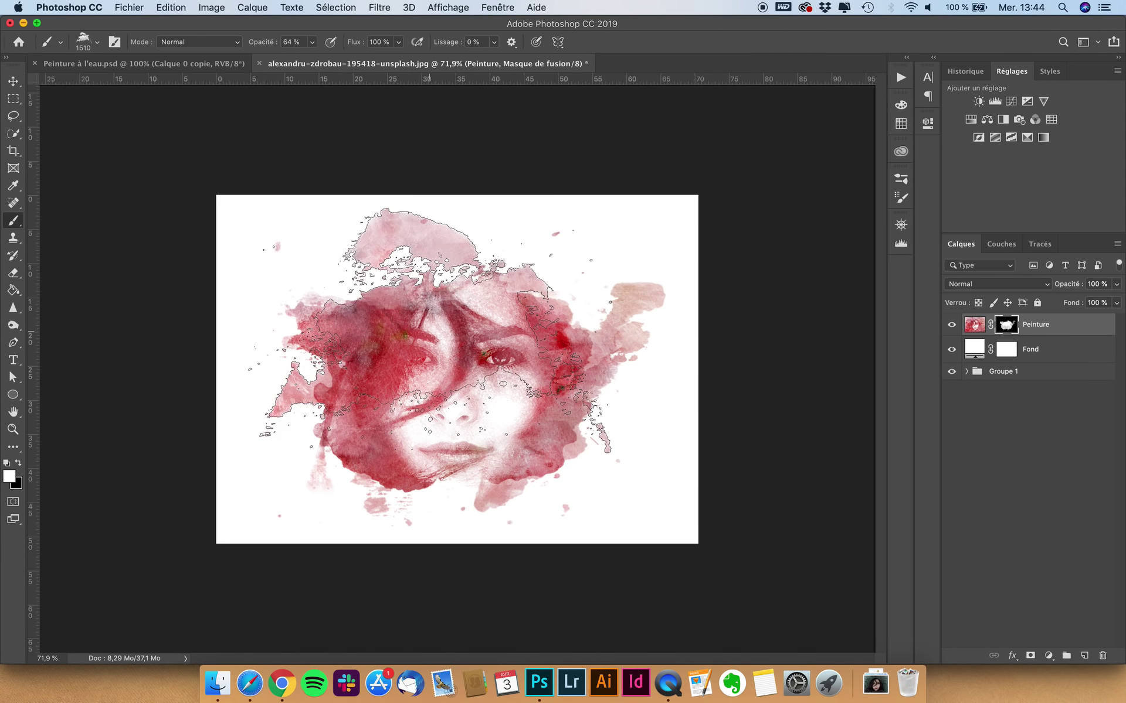
Stamp a diagonal splatter tip at about 2145 px and 63 % opacity, extending the paint to the upper right and lower left.
{"action": "left_click", "coordinate": [91, 48]}
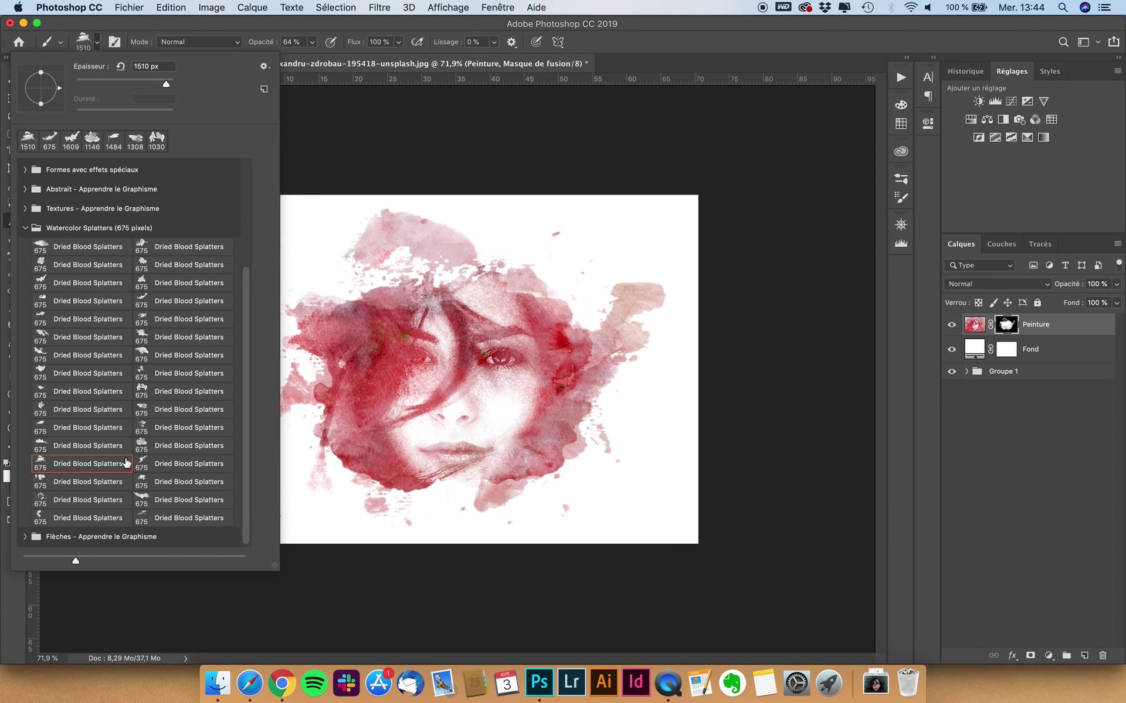
{"action": "left_click", "coordinate": [178, 462]}
{"action": "left_click_drag", "start_coordinate": [451, 351], "coordinate": [782, 317]}
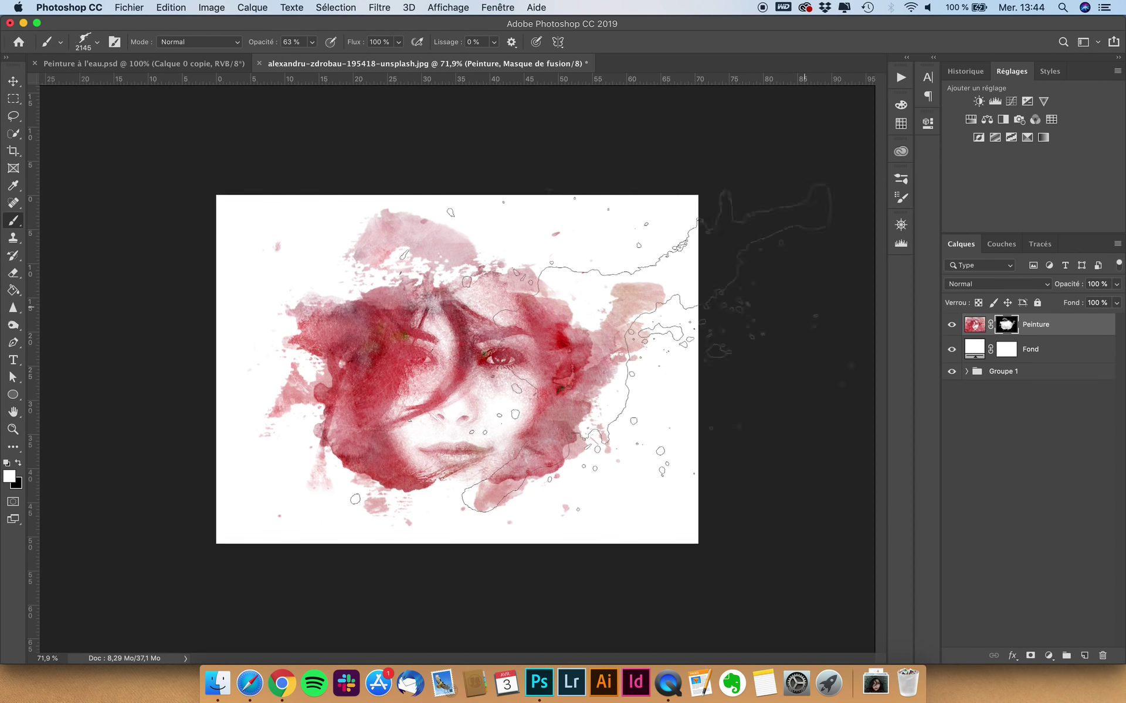
{"action": "left_click", "coordinate": [493, 369]}
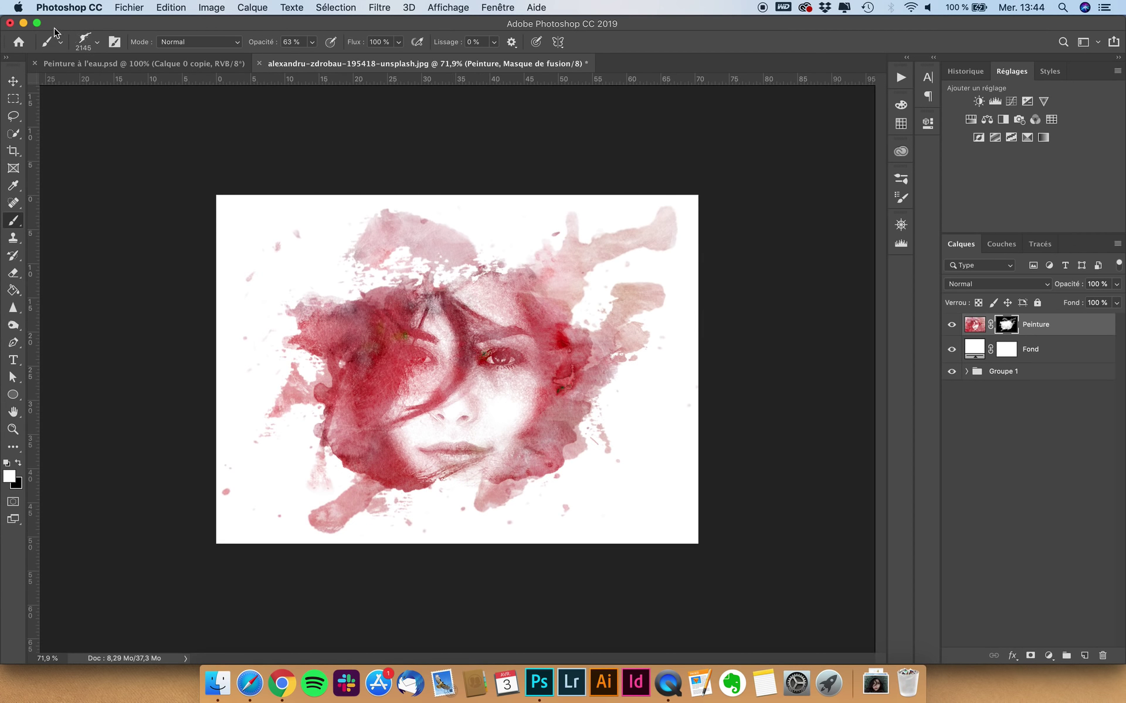
Stamp a broad splatter tip at about 2211 px over the face to spread paint around the portrait's edges.
{"action": "left_click", "coordinate": [92, 45]}
{"action": "left_click", "coordinate": [167, 482]}
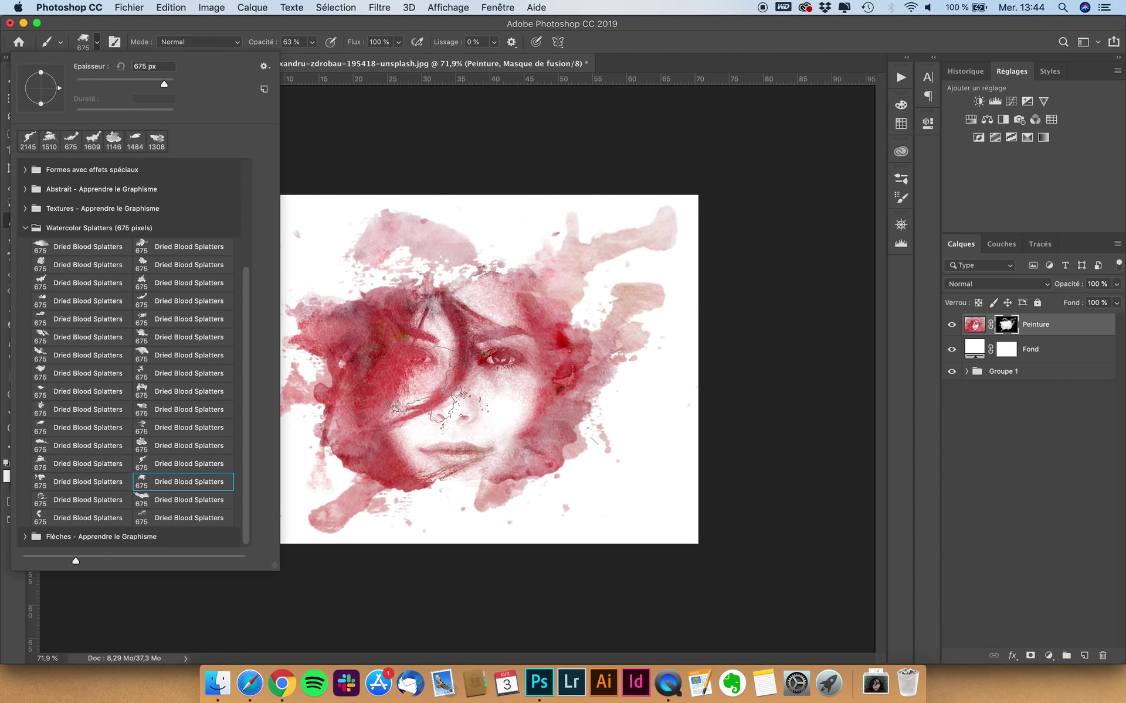
{"action": "left_click_drag", "start_coordinate": [456, 350], "coordinate": [749, 334]}
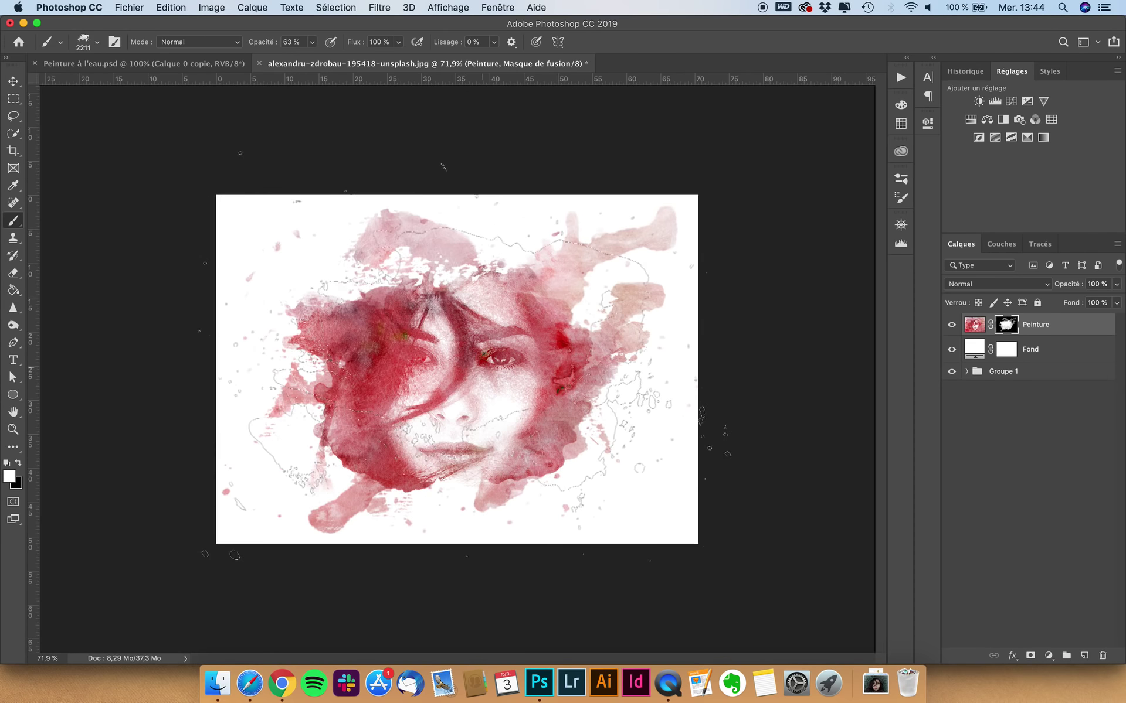
{"action": "left_click", "coordinate": [469, 375]}
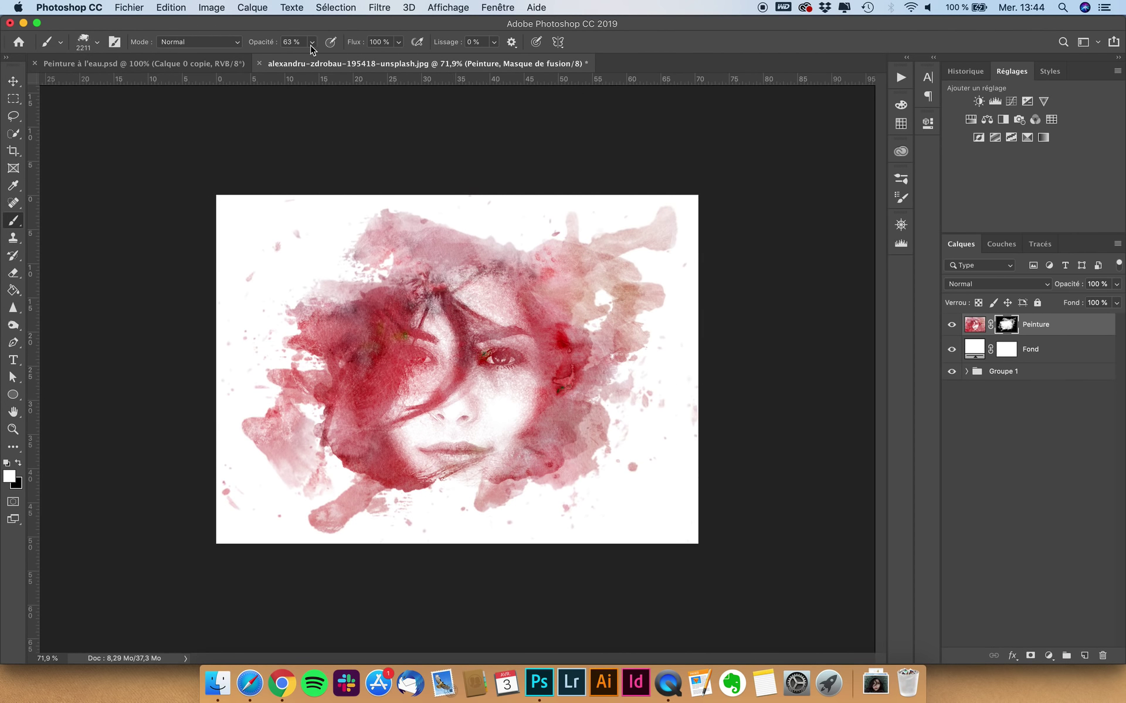
Lower the brush opacity to 27 % and stamp a splatter tip at about 1929 px, extending faint paint along the portrait's left and lower edges.
{"action": "left_click_drag", "start_coordinate": [310, 45], "coordinate": [290, 59]}
{"action": "left_click", "coordinate": [99, 43]}
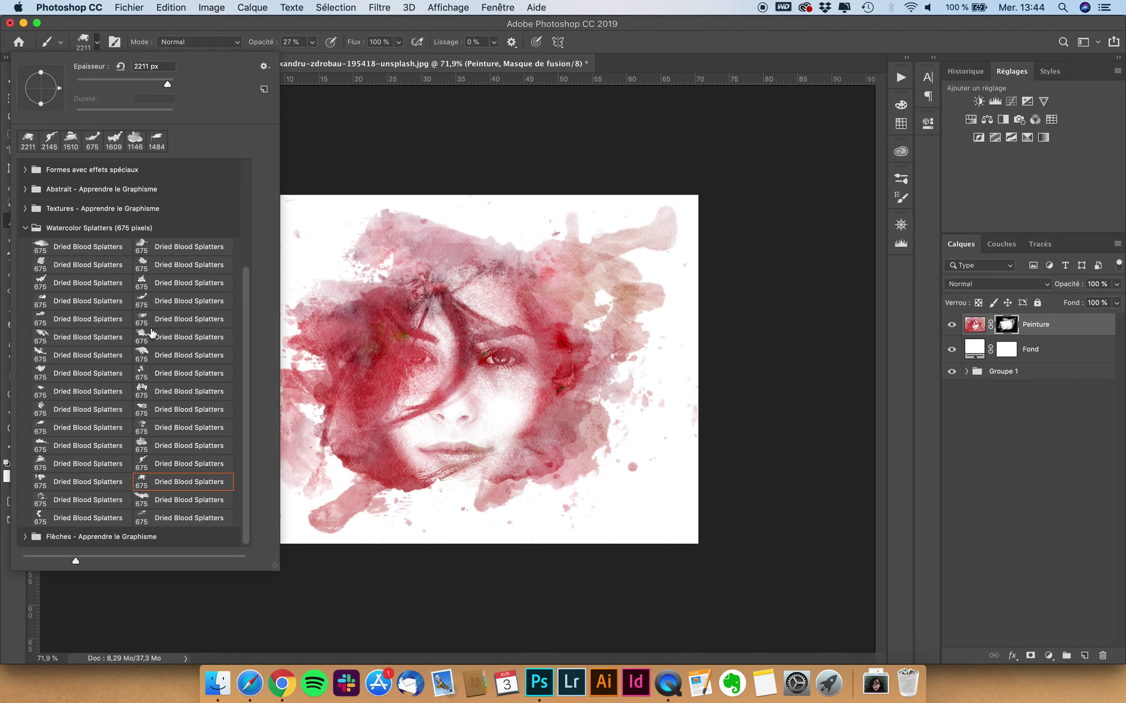
{"action": "double_click", "coordinate": [88, 500]}
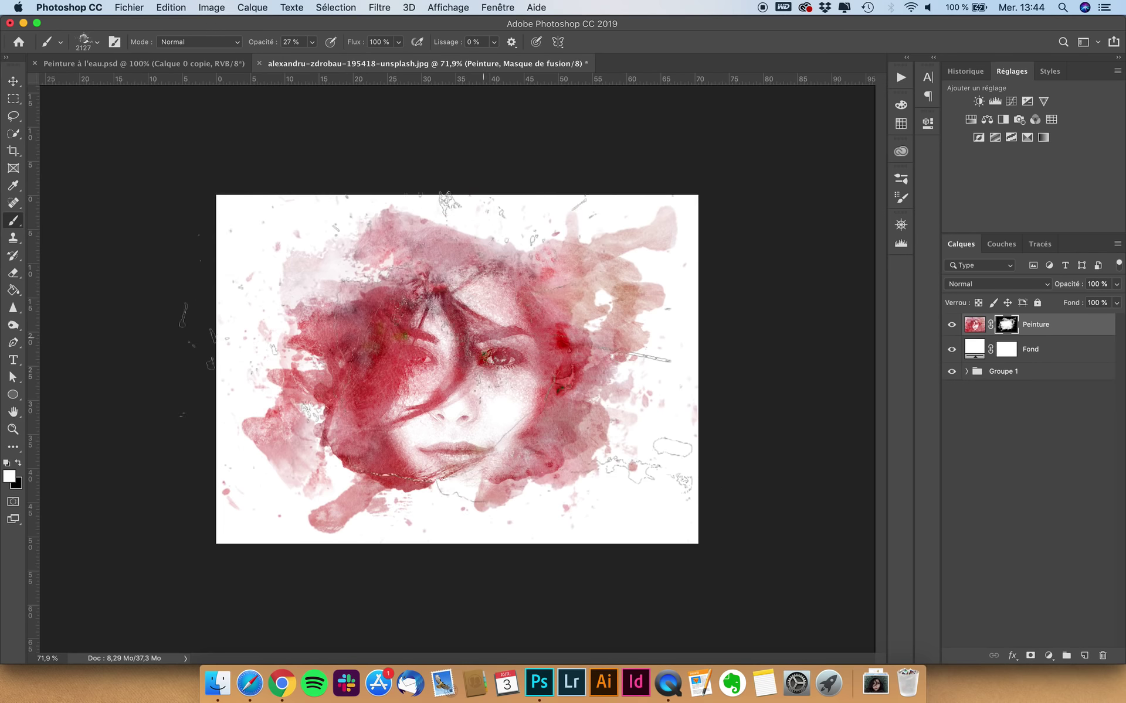
{"action": "left_click", "coordinate": [83, 50]}
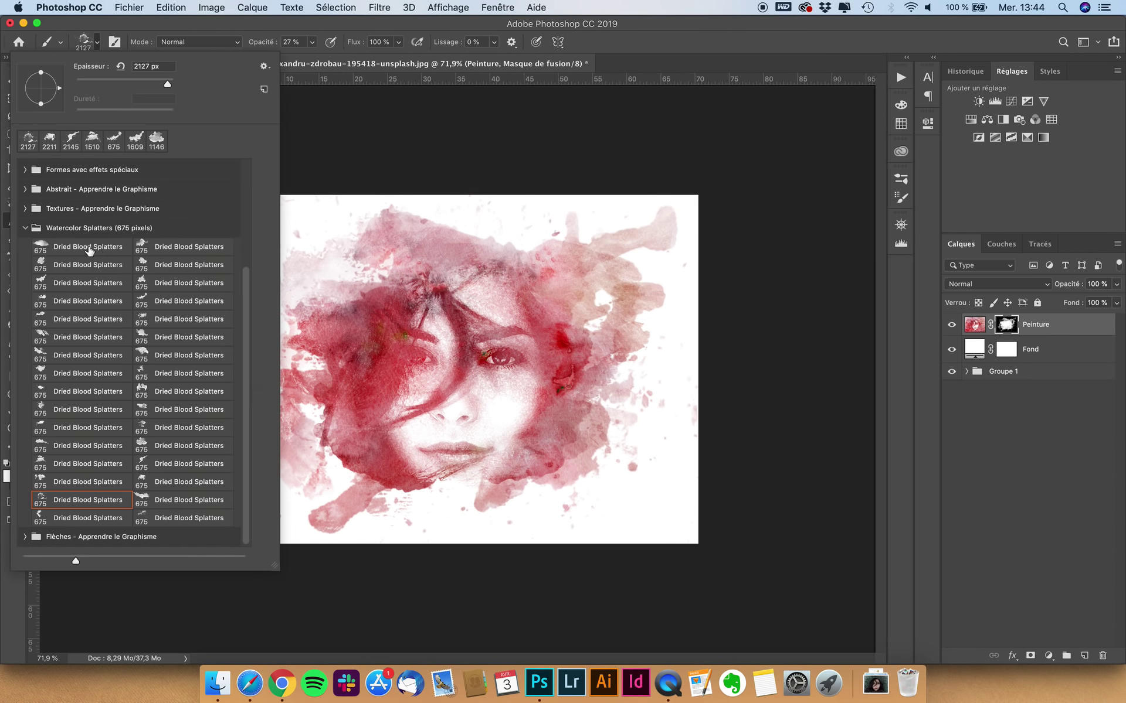
{"action": "double_click", "coordinate": [177, 500]}
{"action": "left_click_drag", "start_coordinate": [456, 358], "coordinate": [756, 329]}
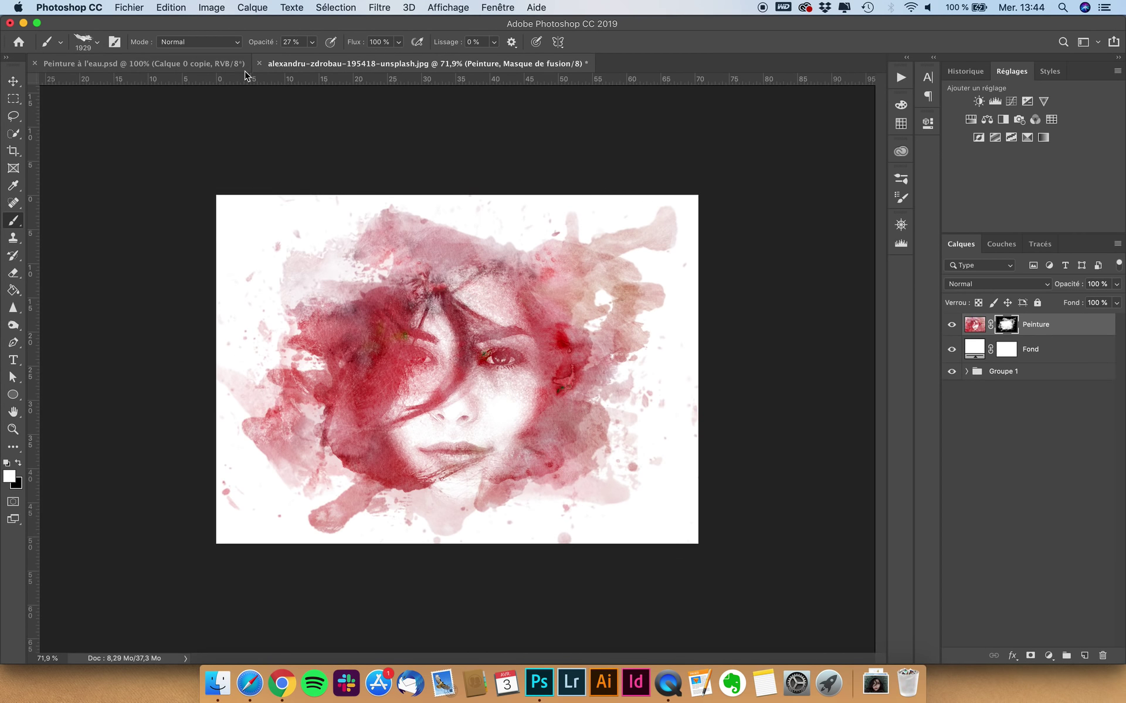
Switch to the Move tool and view the whole watercolor portrait at about 46 % zoom.
{"action": "scroll", "coordinate": [111, 103], "scroll_direction": "down", "scroll_amount": 3}
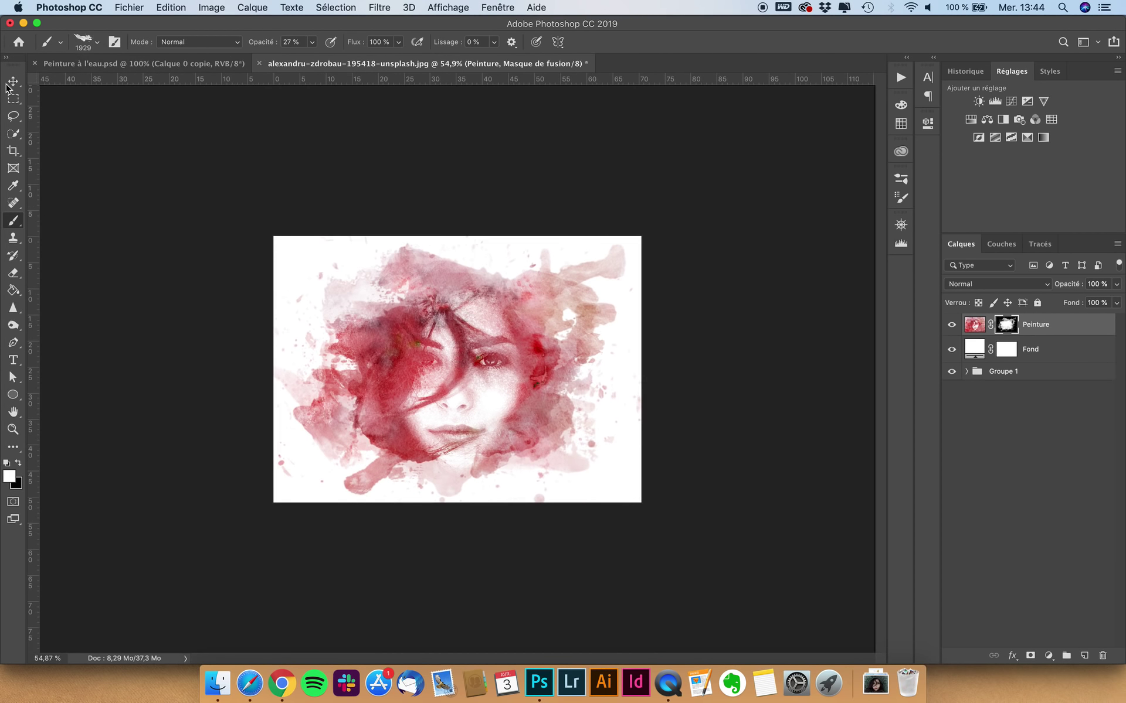
{"action": "left_click", "coordinate": [13, 80]}
{"action": "scroll", "coordinate": [494, 317], "scroll_direction": "down", "scroll_amount": 1}
{"action": "scroll", "coordinate": [495, 317], "scroll_direction": "down", "scroll_amount": 1}
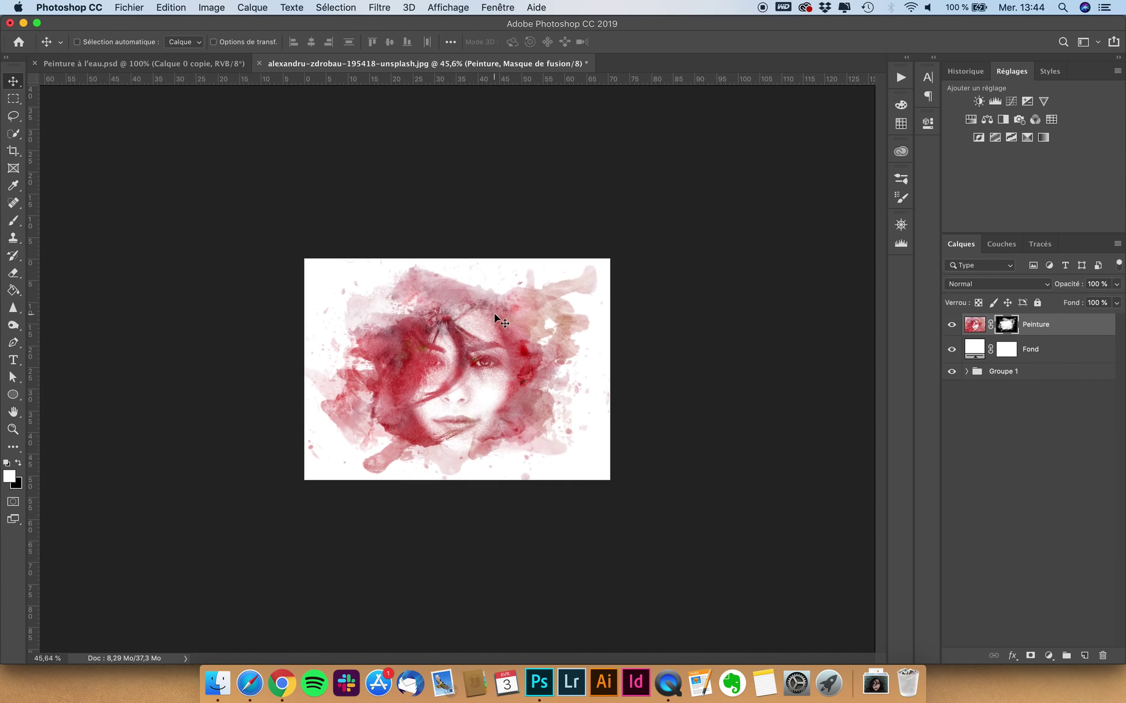